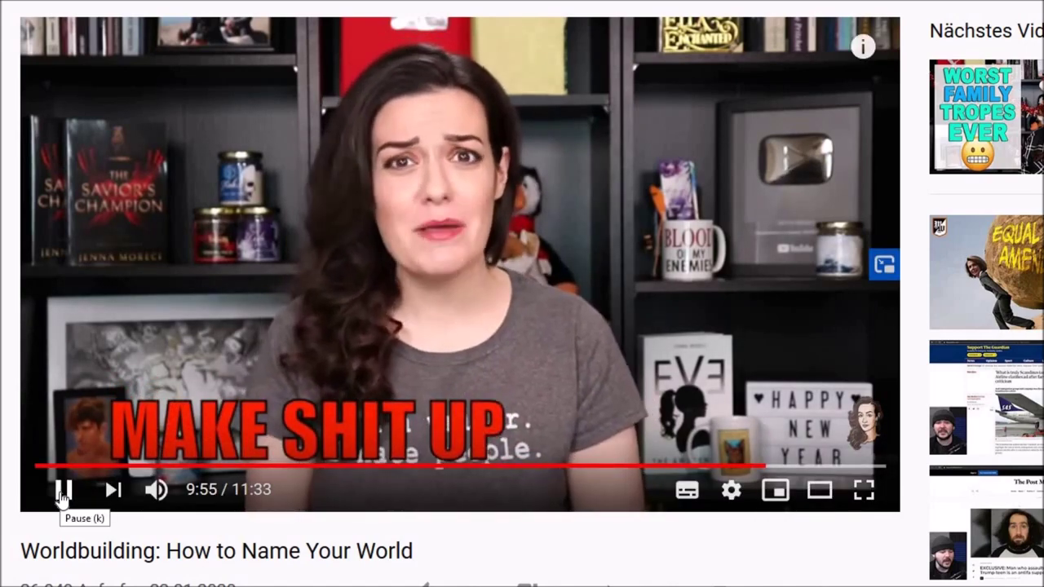
Pause the YouTube worldbuilding video about naming
left_click(62, 493)
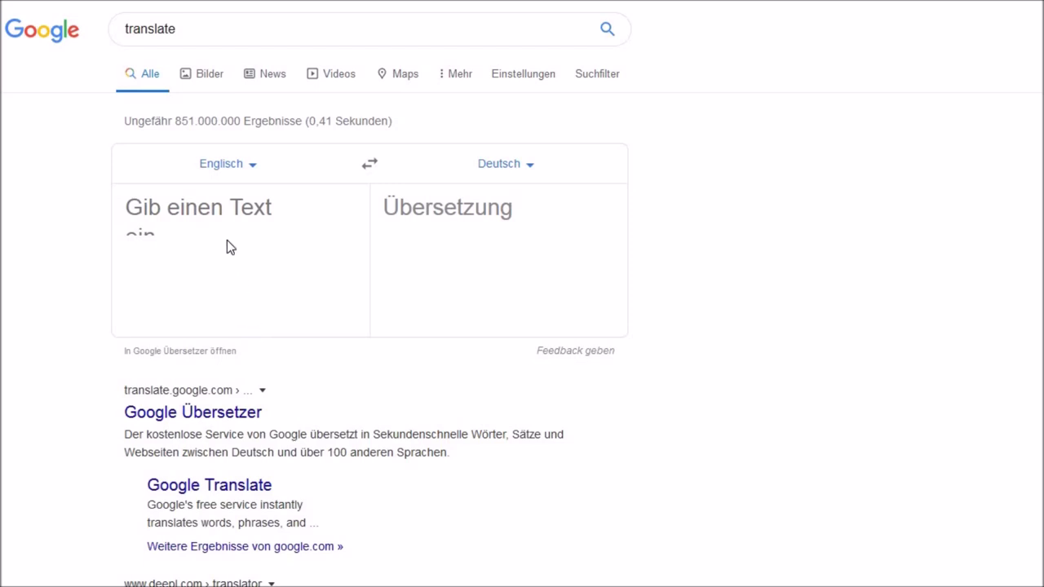
Translate 'lush green planes' to German ('üppig grüne Flugzeuge') and highlight 'Flugzeuge'
left_click(226, 215)
type("lu")
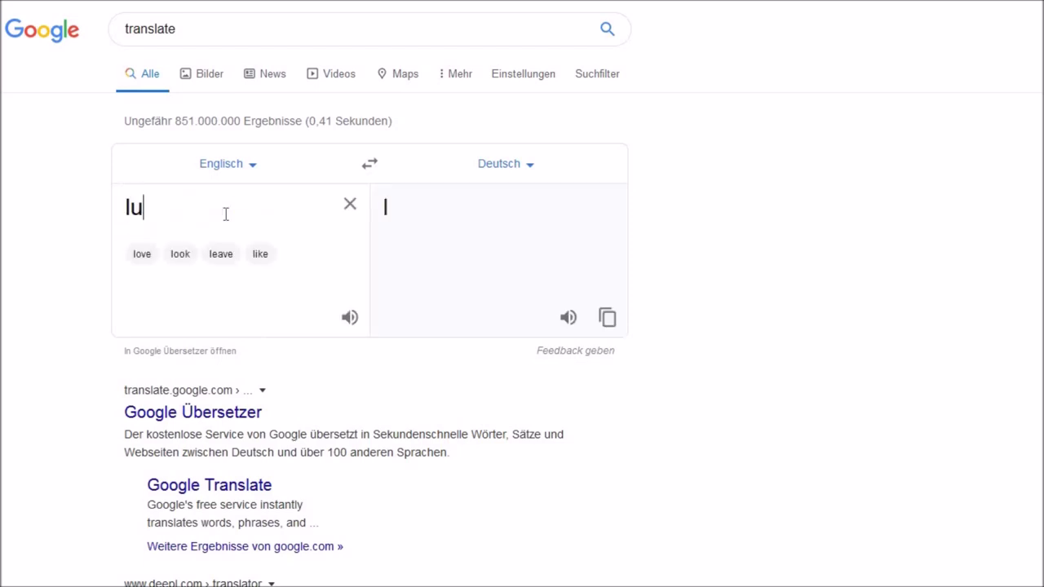
type("sh gr")
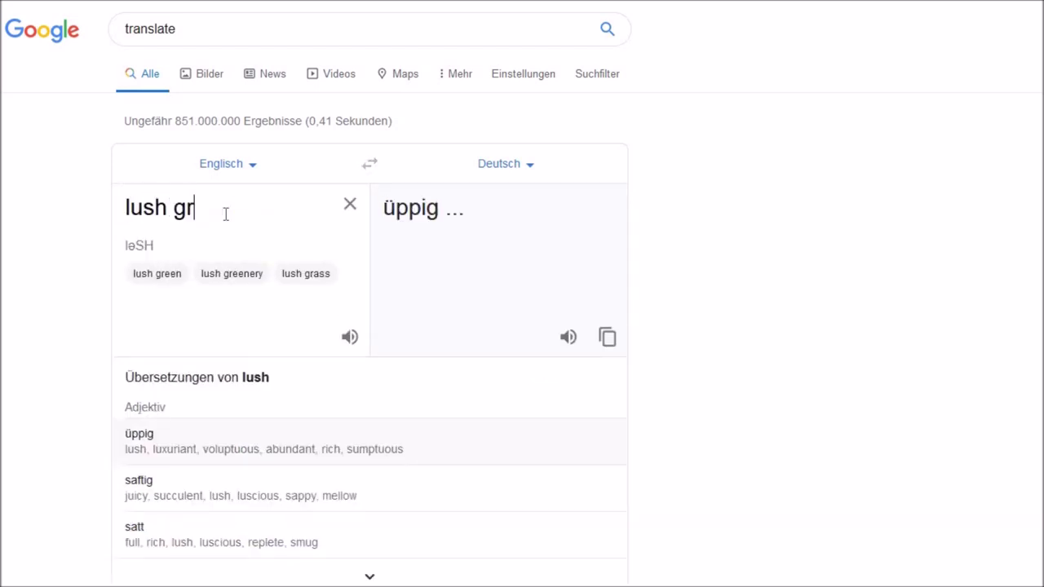
type("een pl")
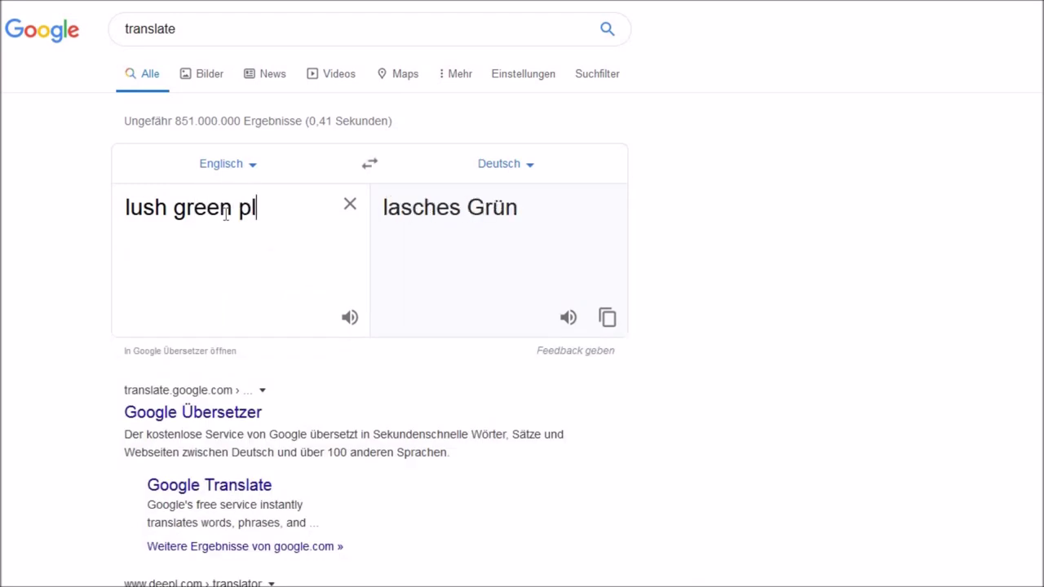
type("anes")
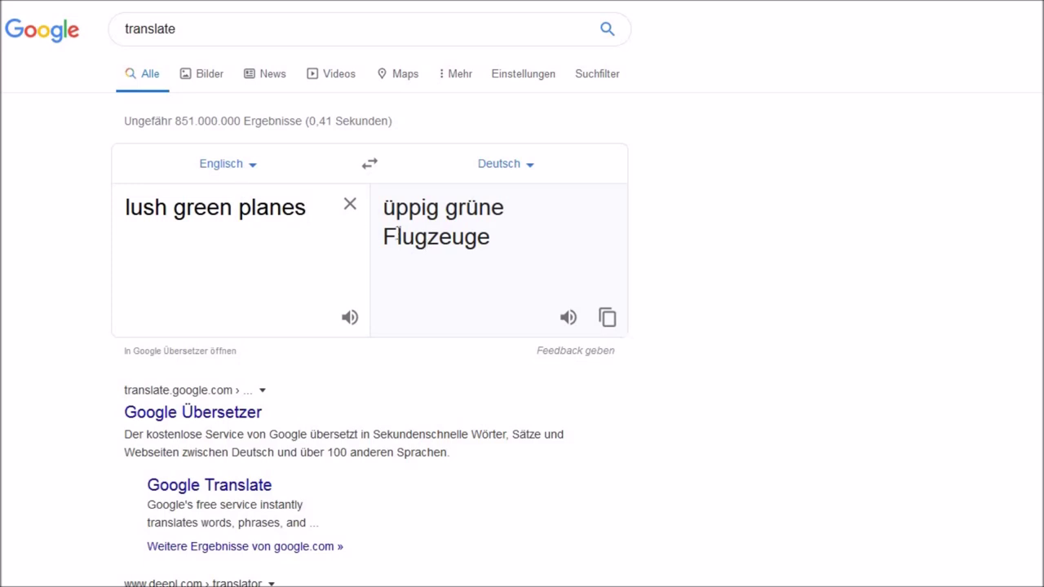
left_click_drag(383, 237, 503, 244)
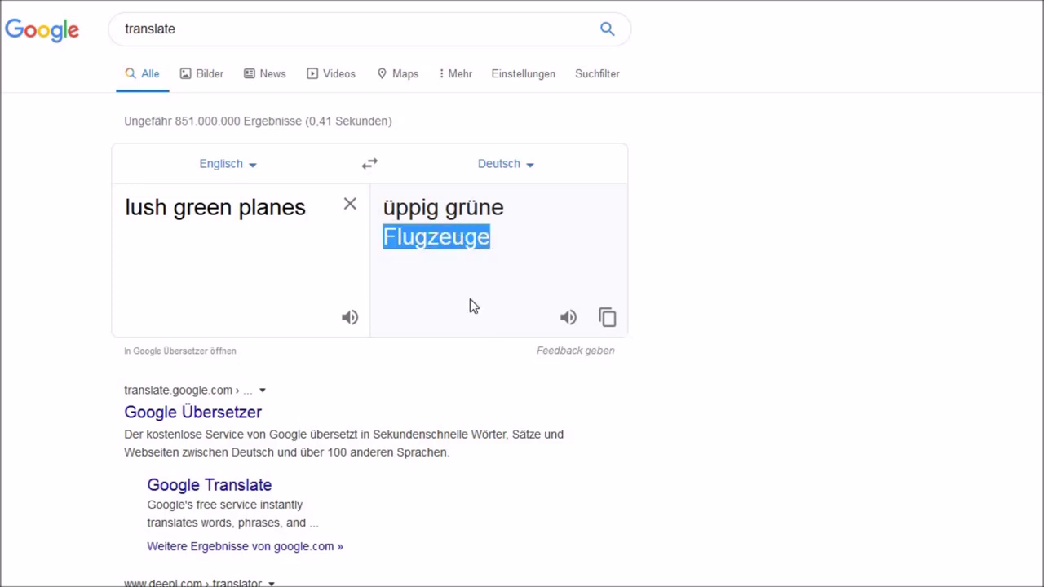
left_click(303, 211)
key("BackSpace")
key("BackSpace")
key("BackSpace")
type("ins")
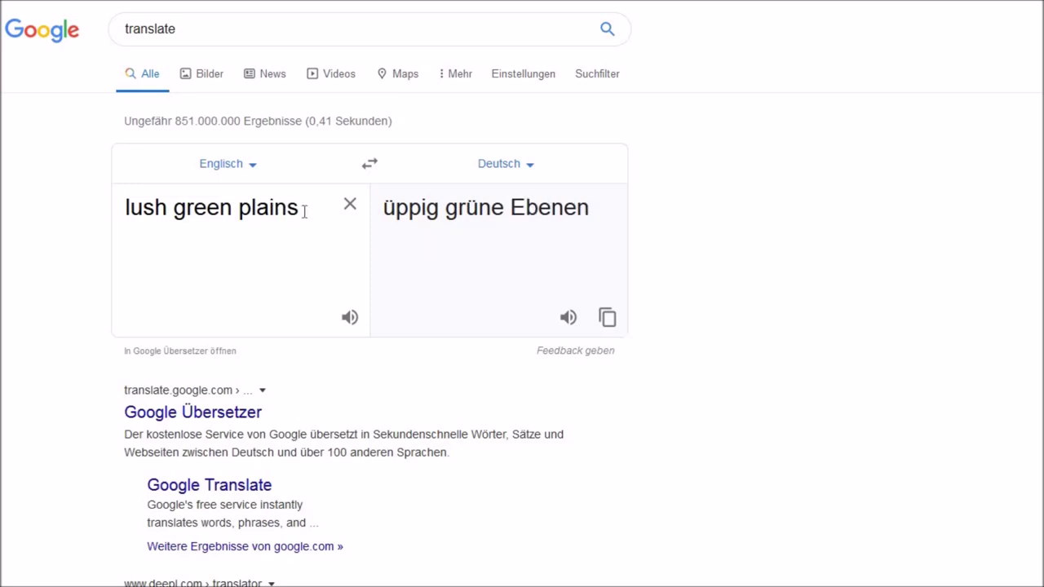
key("ctrl+a")
left_click(304, 210)
double_click(238, 209)
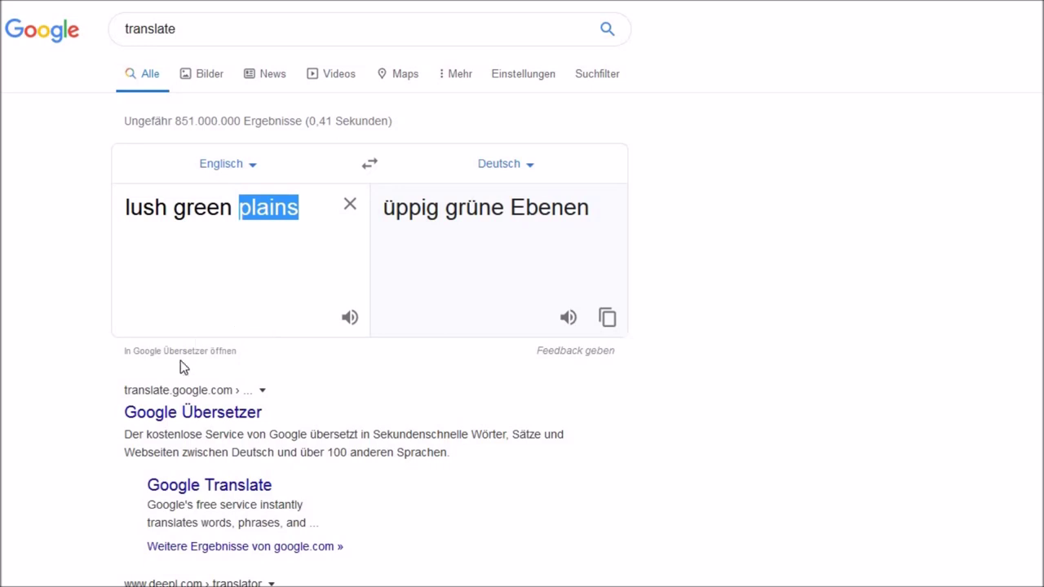
type("planes")
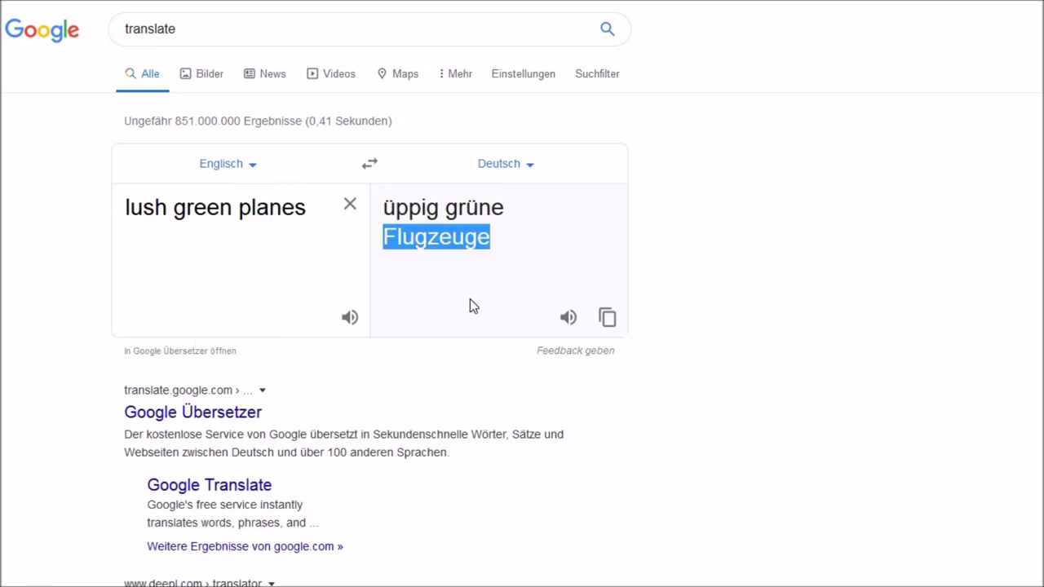
left_click(197, 32)
left_click(832, 158)
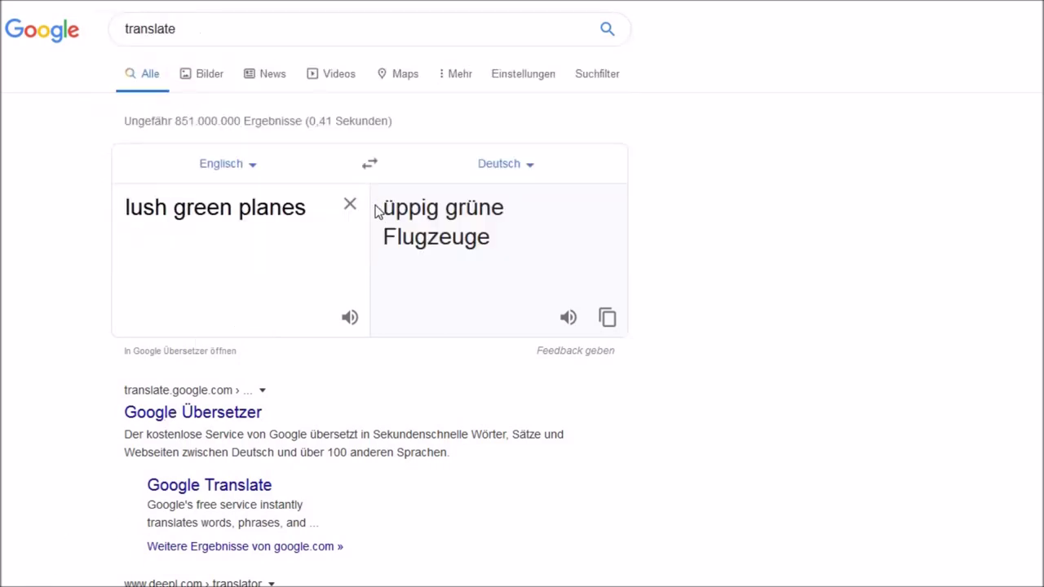
left_click_drag(388, 208, 398, 207)
left_click_drag(463, 208, 481, 207)
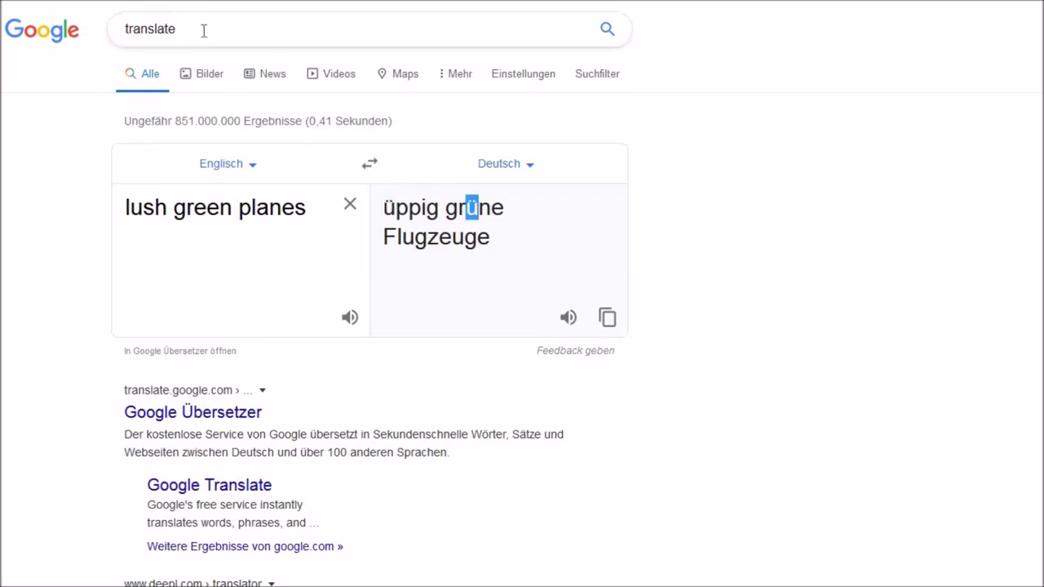
left_click(108, 29)
triple_click(563, 233)
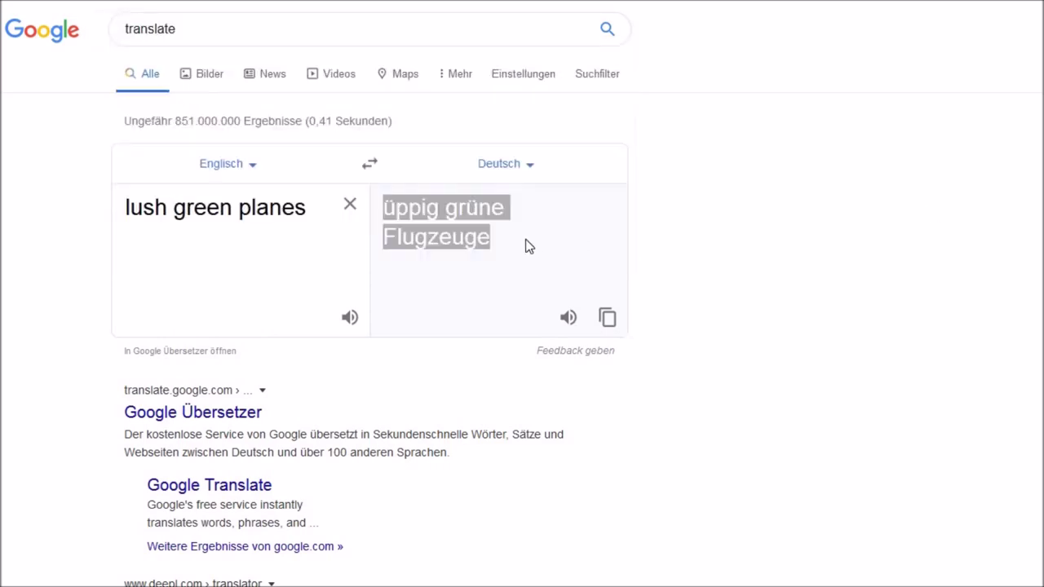
left_click(494, 245)
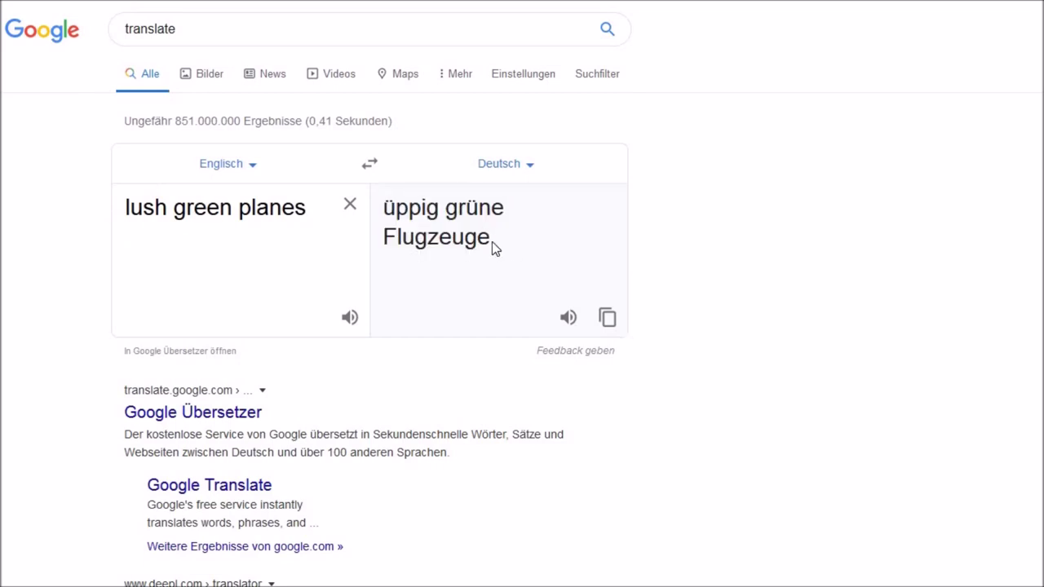
left_click_drag(491, 241, 382, 209)
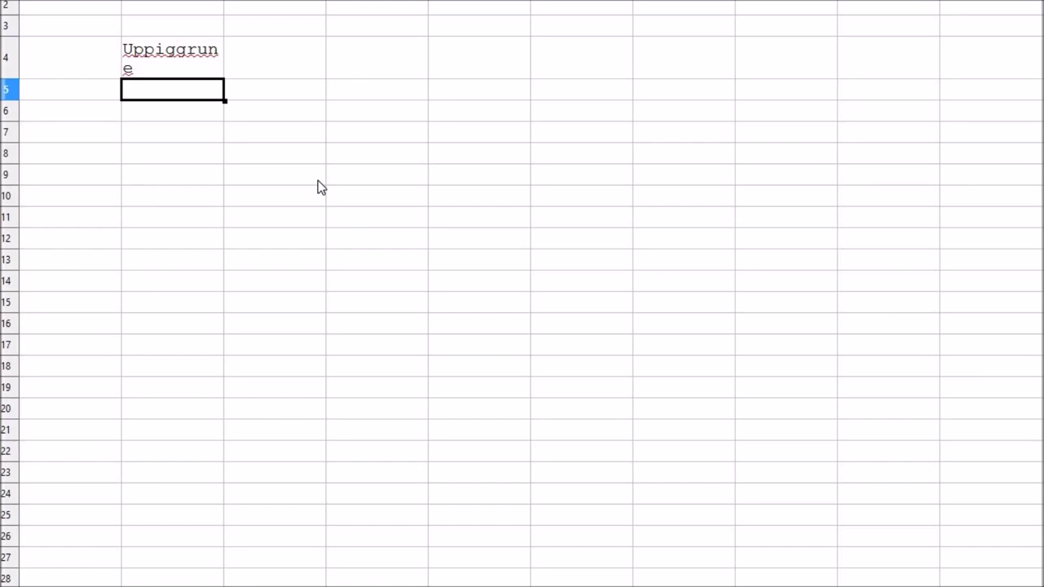
Return to cell B4, then select the English phrase in the translator for replacement
key("Up")
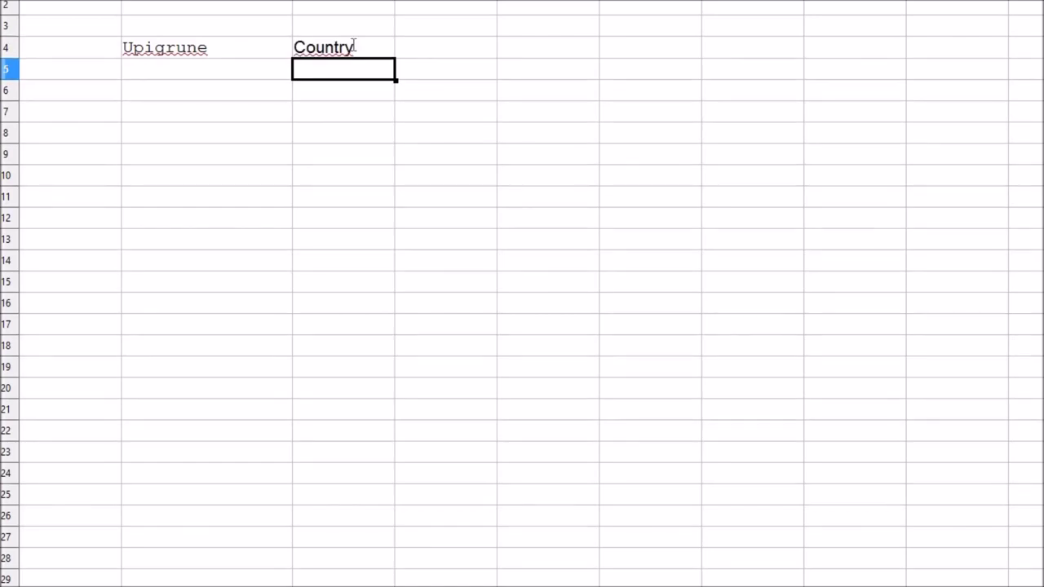
triple_click(311, 208)
left_click(313, 255)
Replace the translator's English input with 'ugly mean'
left_click_drag(309, 209, 89, 215)
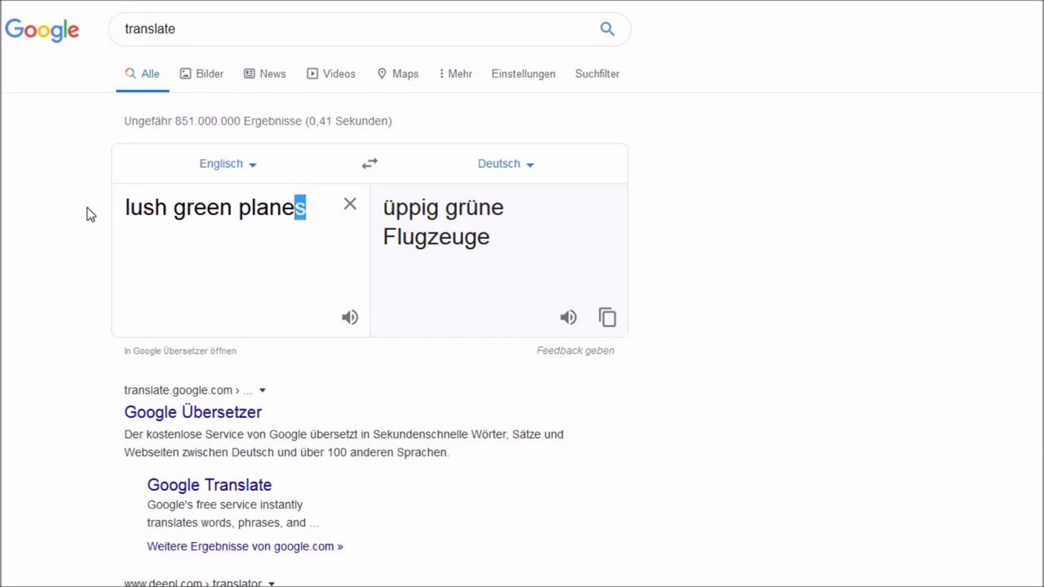
type("mean")
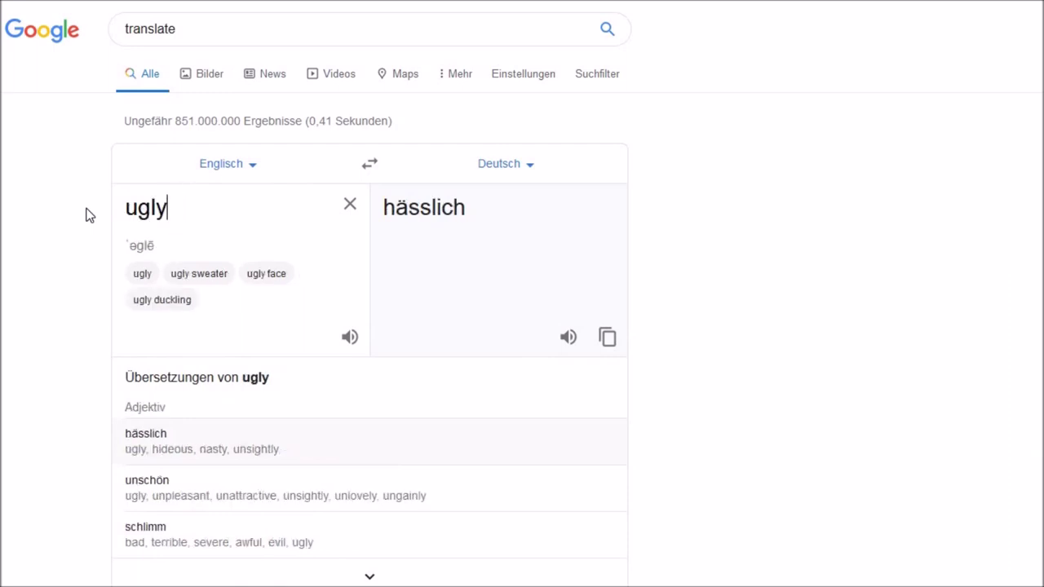
type("me")
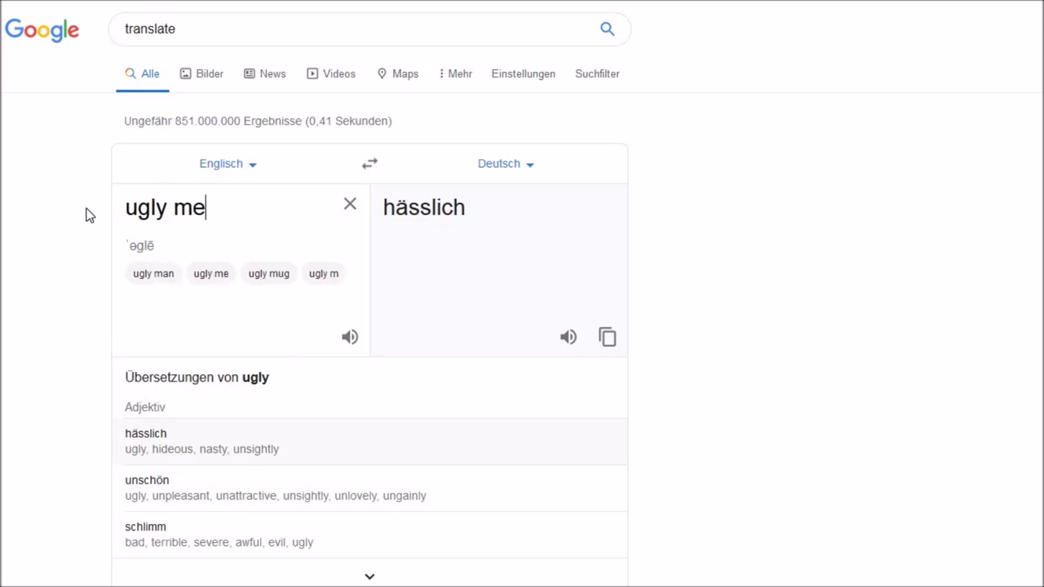
type("an")
Open the target-language list and scroll down through the languages
left_click(506, 163)
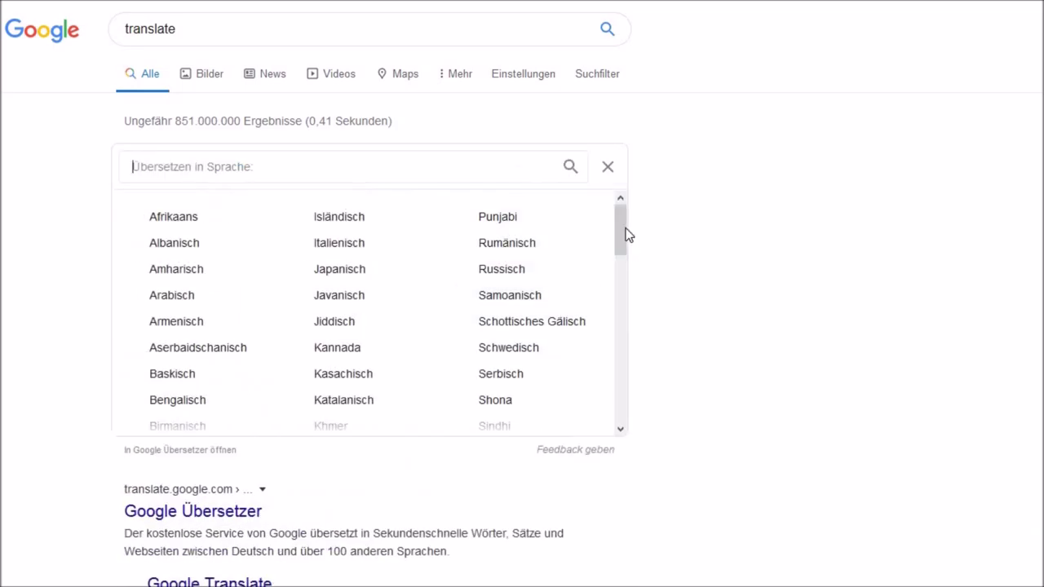
scroll(625, 326, "down", 2)
scroll(628, 392, "down", 5)
scroll(627, 405, "down", 1)
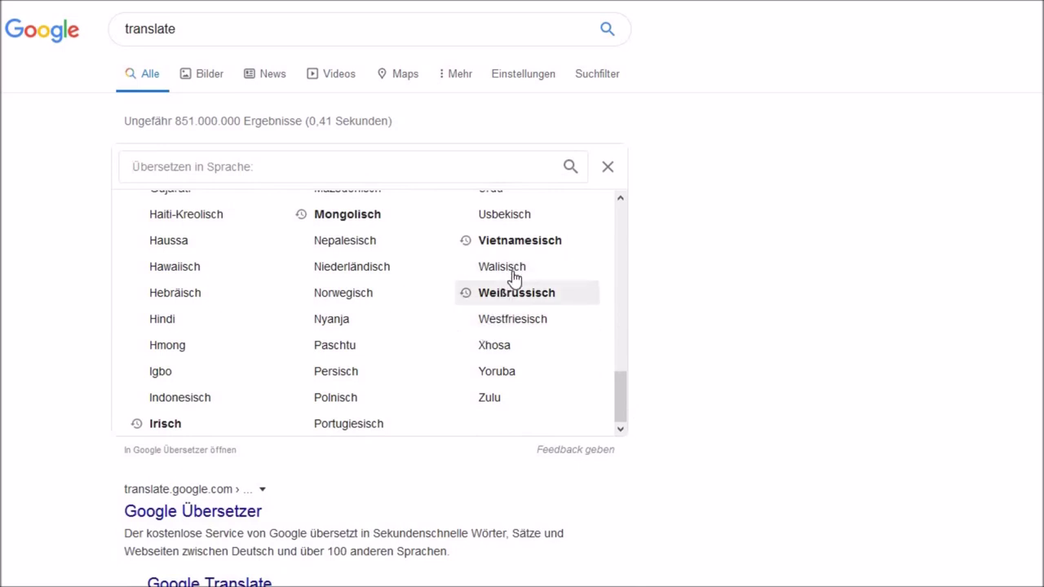
Try Persian as the target language, then switch the target to Mongolian
left_click(350, 377)
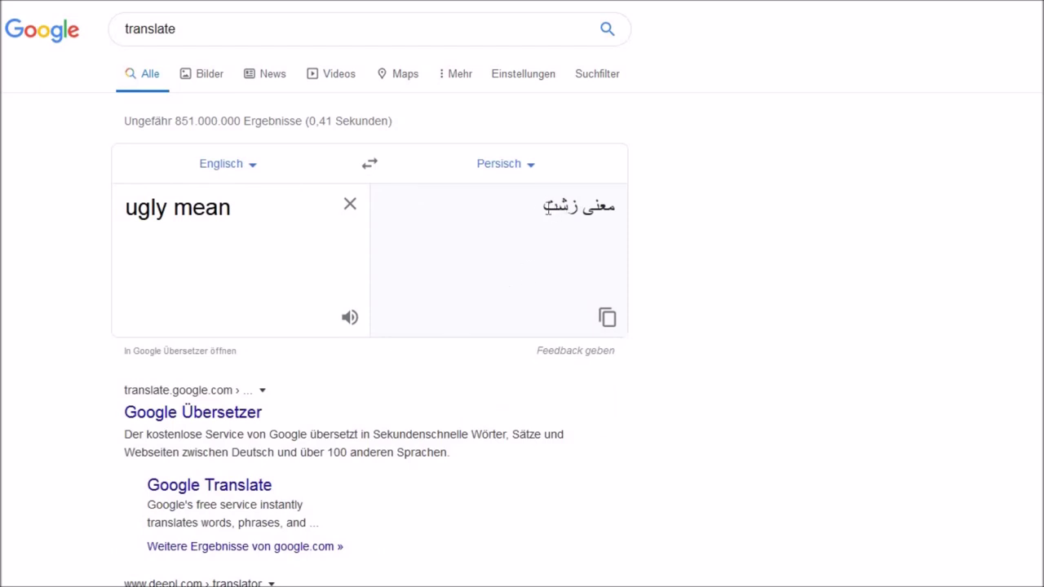
left_click_drag(629, 217, 561, 226)
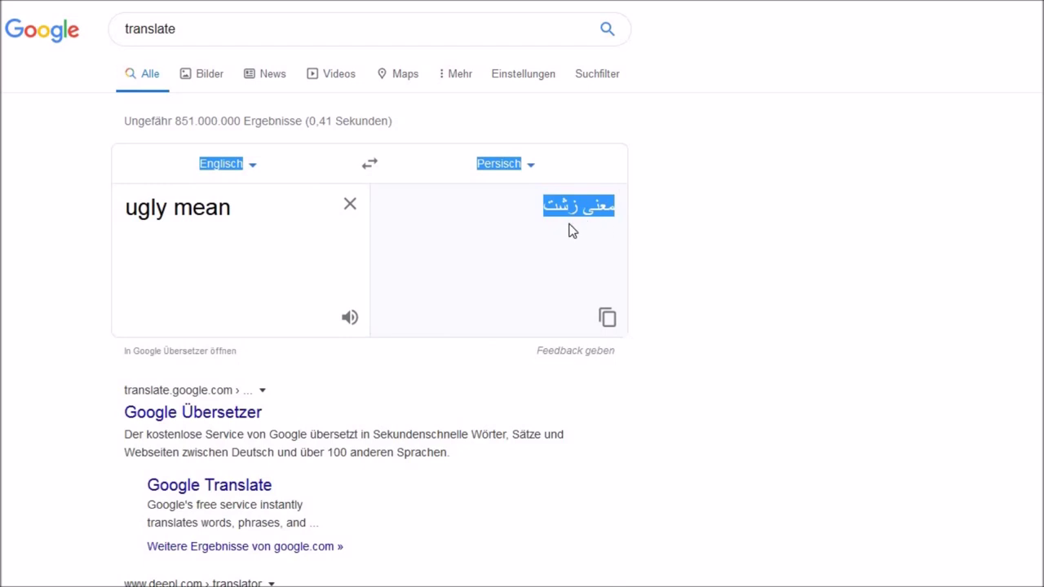
left_click(531, 165)
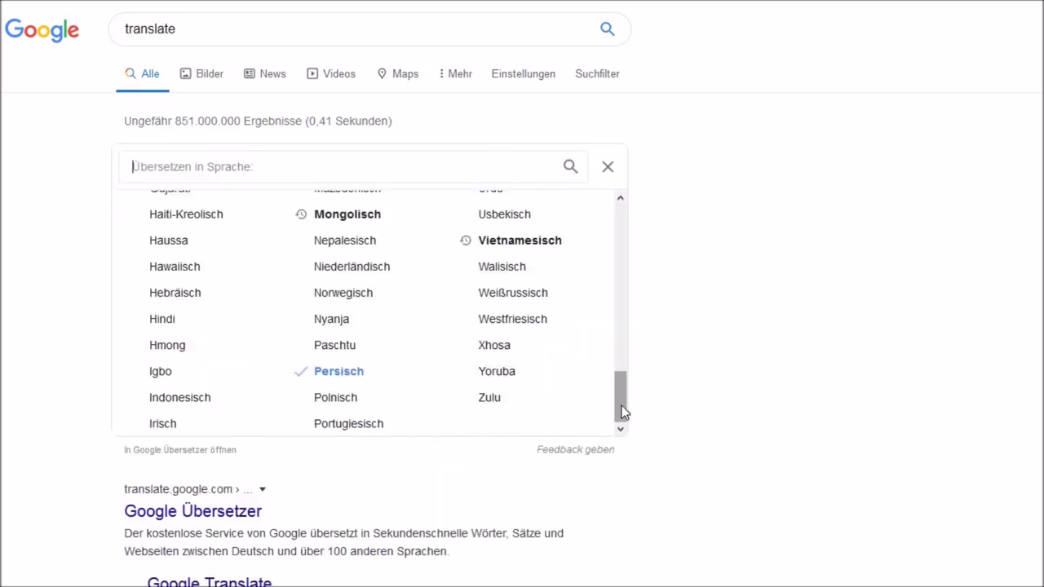
scroll(490, 359, "up", 1)
key("Return")
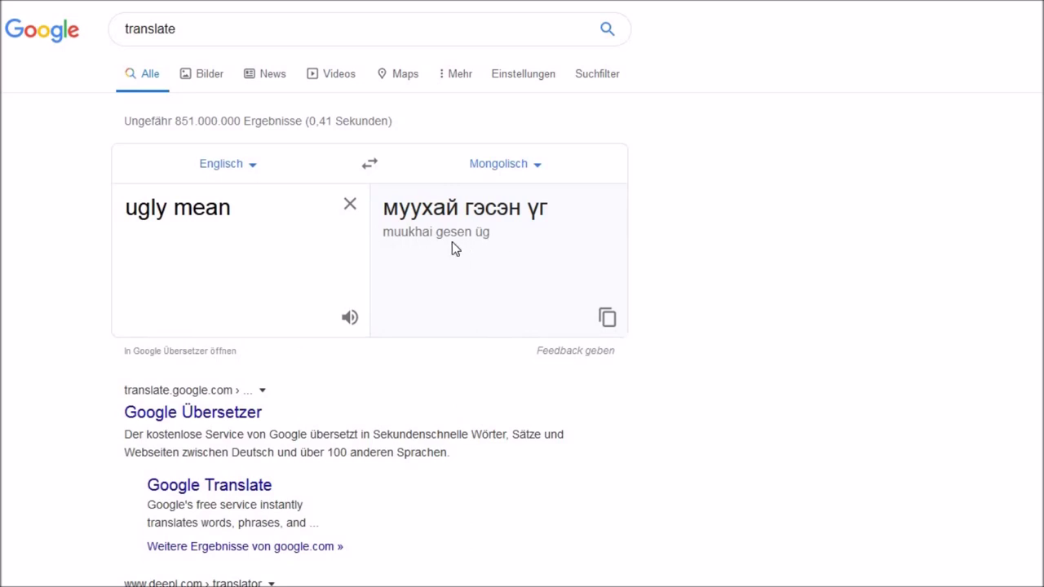
Select the romanized reading 'muukhai gesen üg' and switch to the spreadsheet
left_click_drag(490, 234, 379, 245)
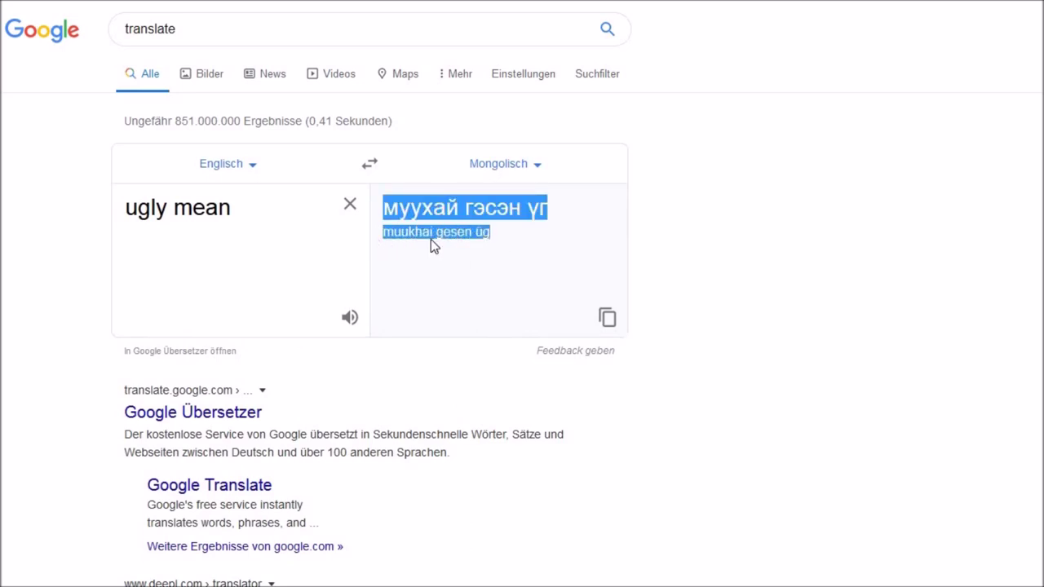
left_click(499, 242)
left_click_drag(392, 255, 389, 254)
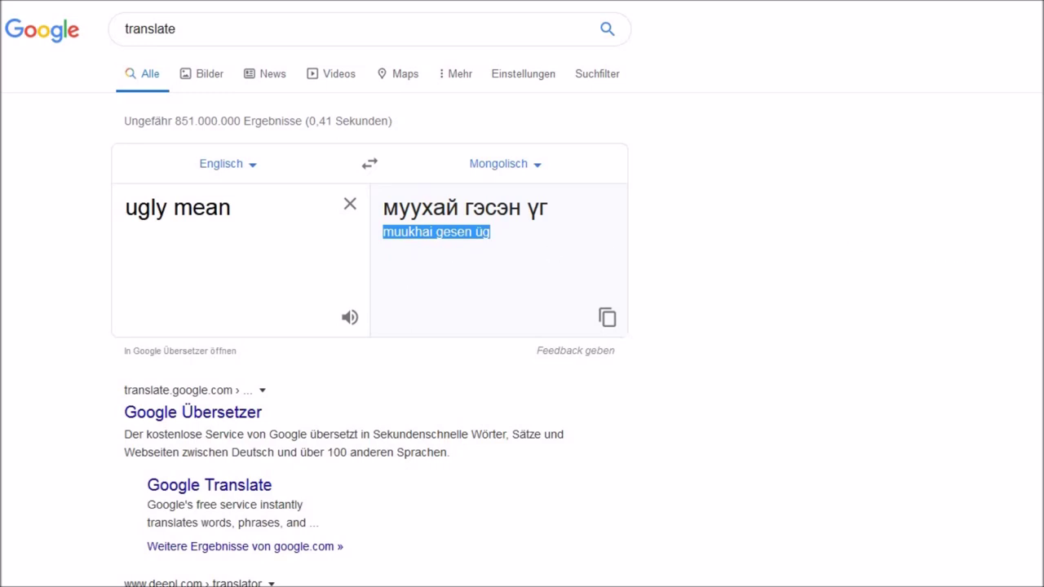
key("alt+Tab")
left_click(143, 74)
type("Muukhai gesen üg")
type("G")
key("End")
key("Left")
key("BackSpace")
key("BackSpace")
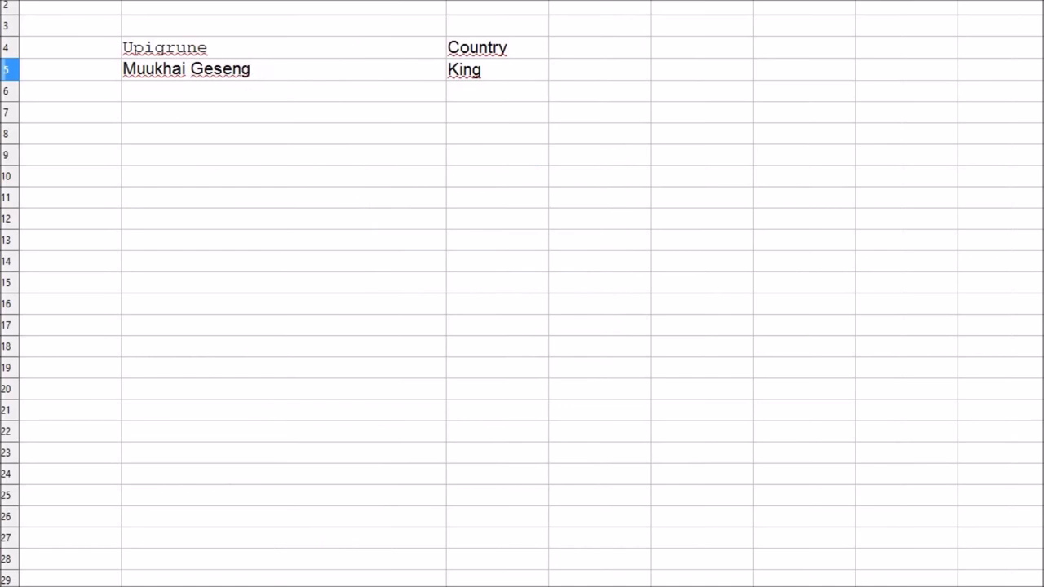
key("BackSpace")
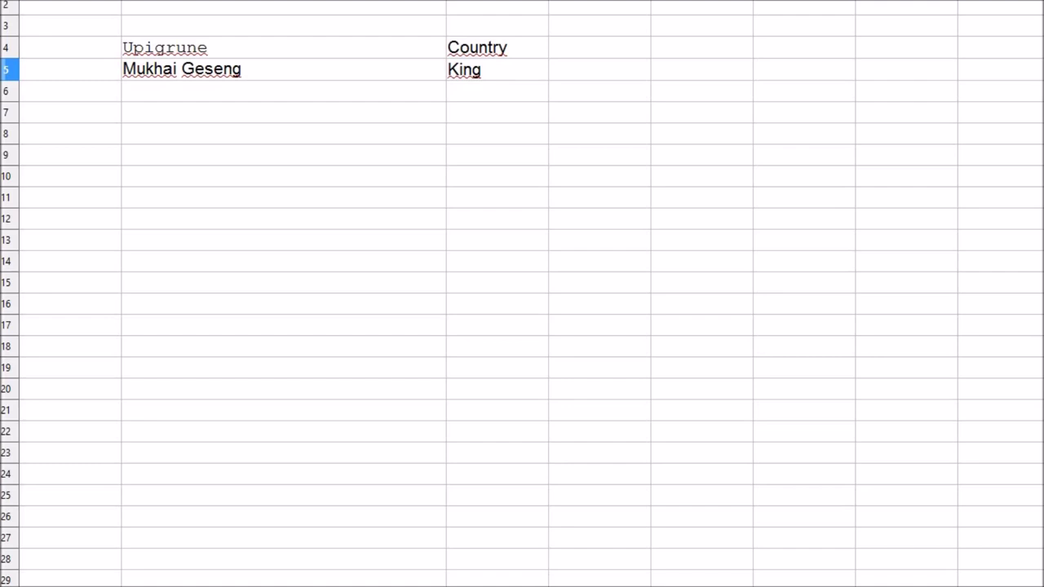
key("Return")
key("Up")
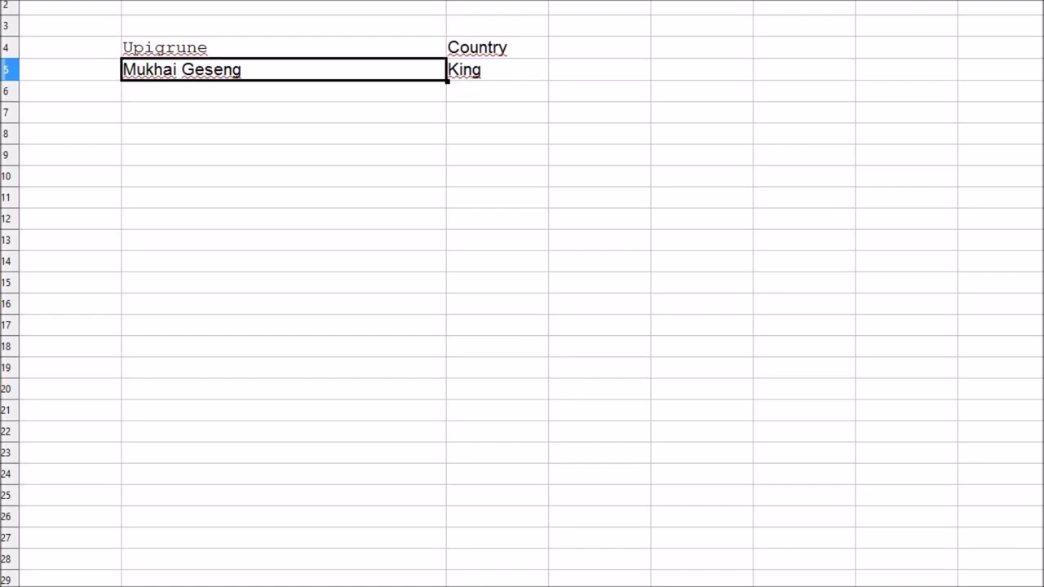
key("F2")
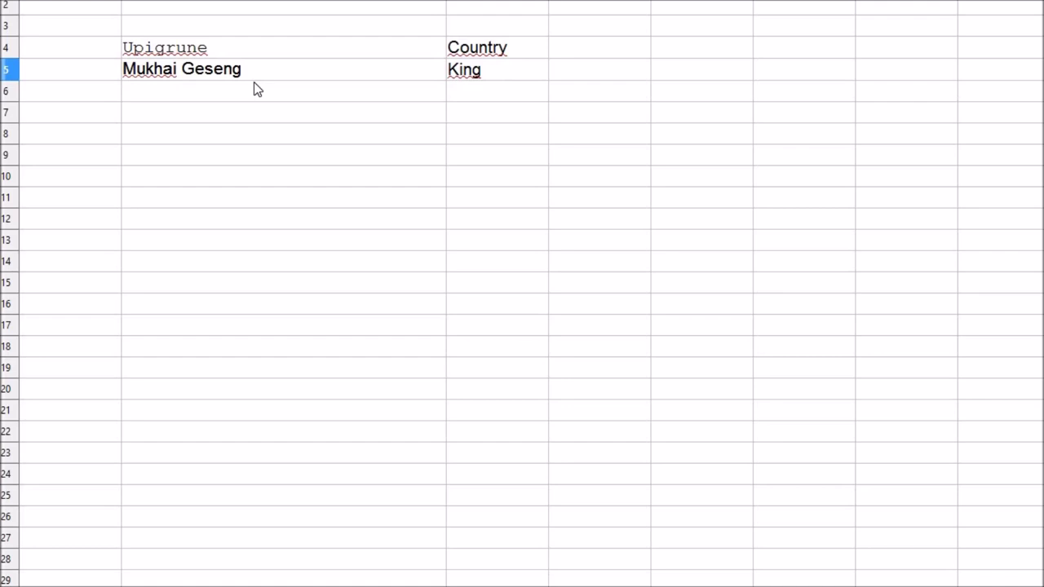
key("BackSpace")
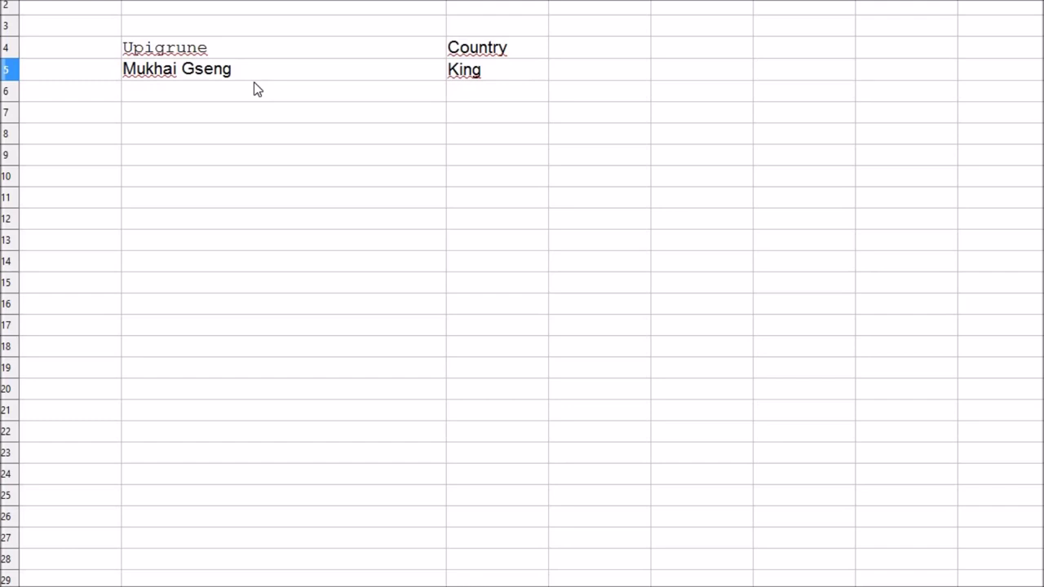
type("u")
key("Return")
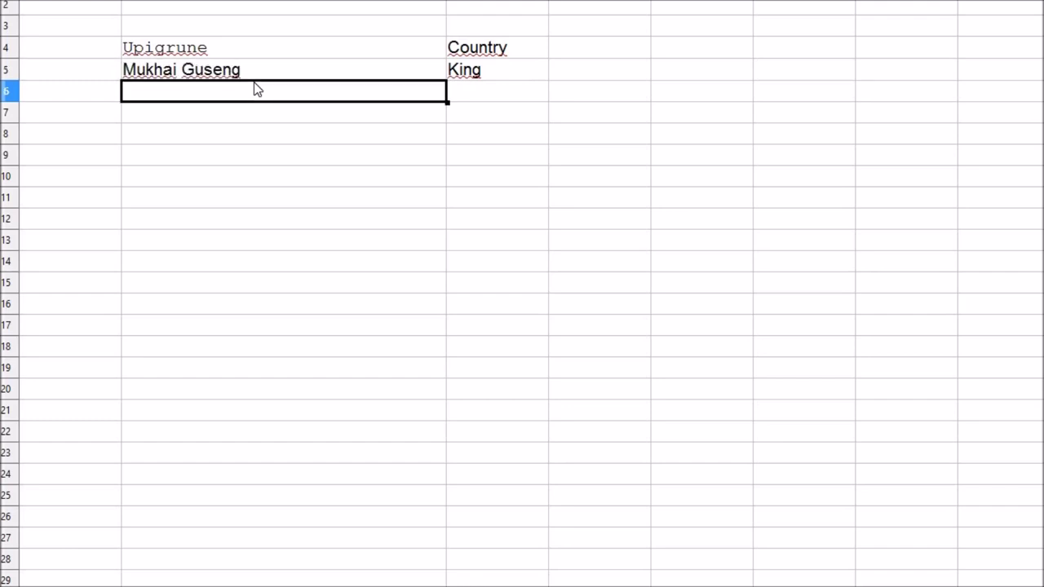
key("Tab")
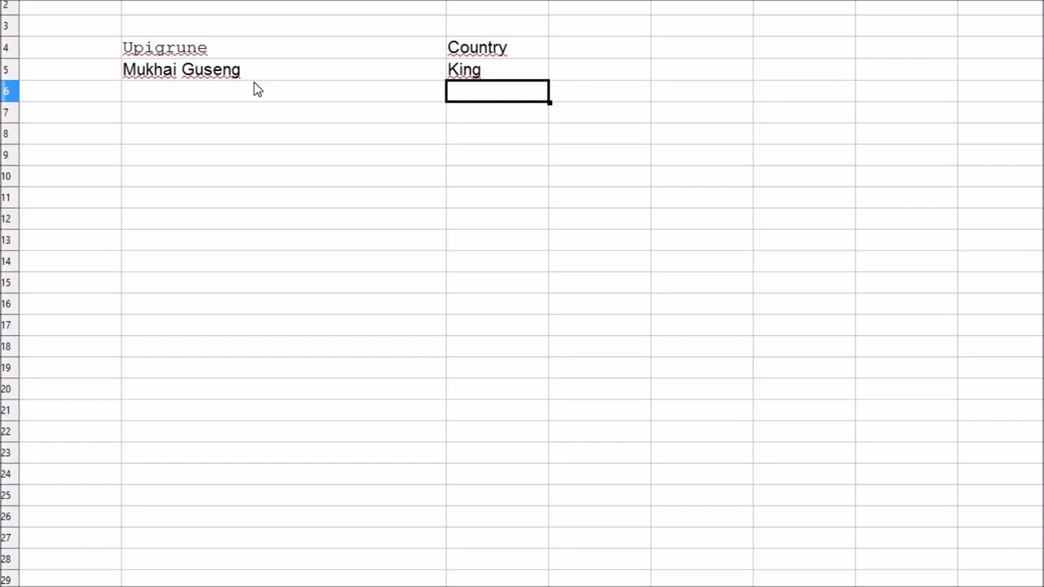
left_click(254, 83)
key("Up")
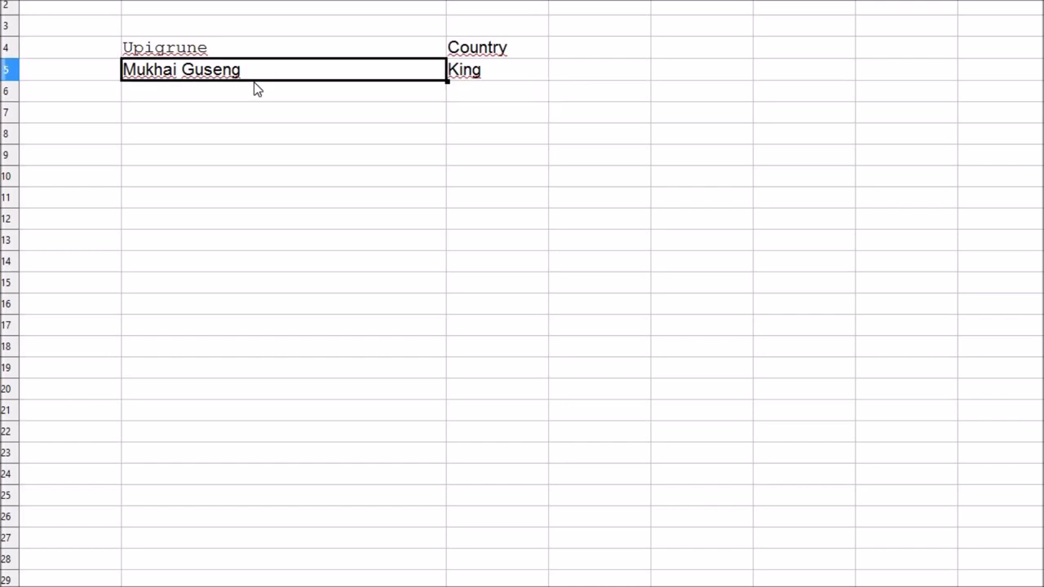
key("Up")
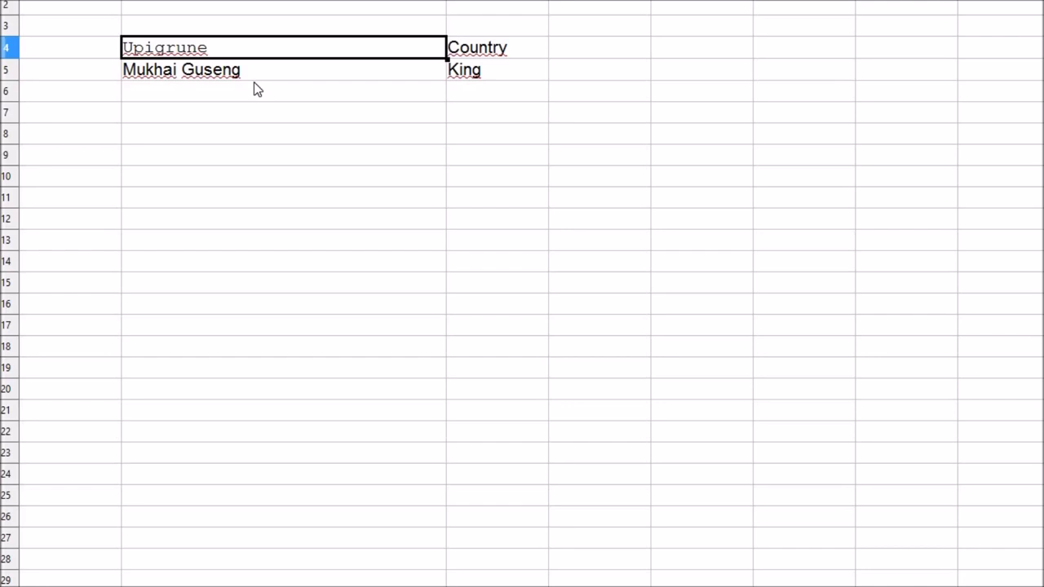
key("Down")
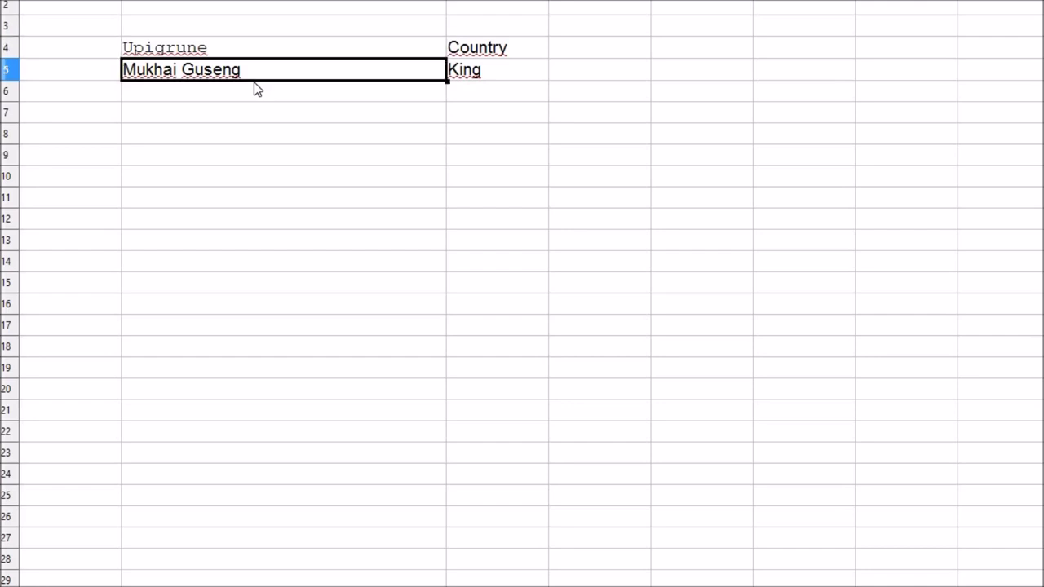
key("Down")
key("Up")
key("Up")
key("F2")
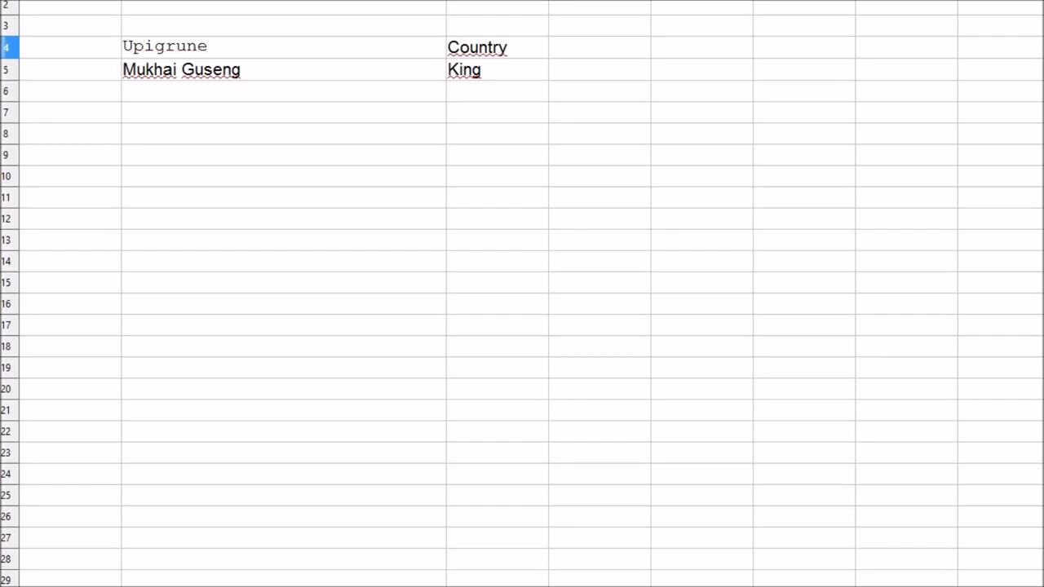
type("Meadow")
key("Return")
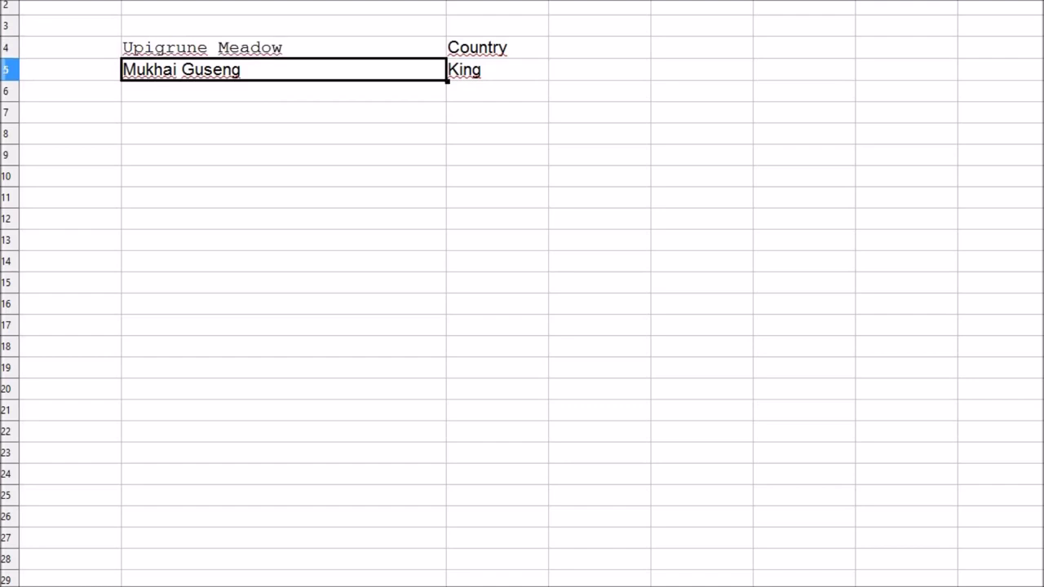
key("ctrl+z")
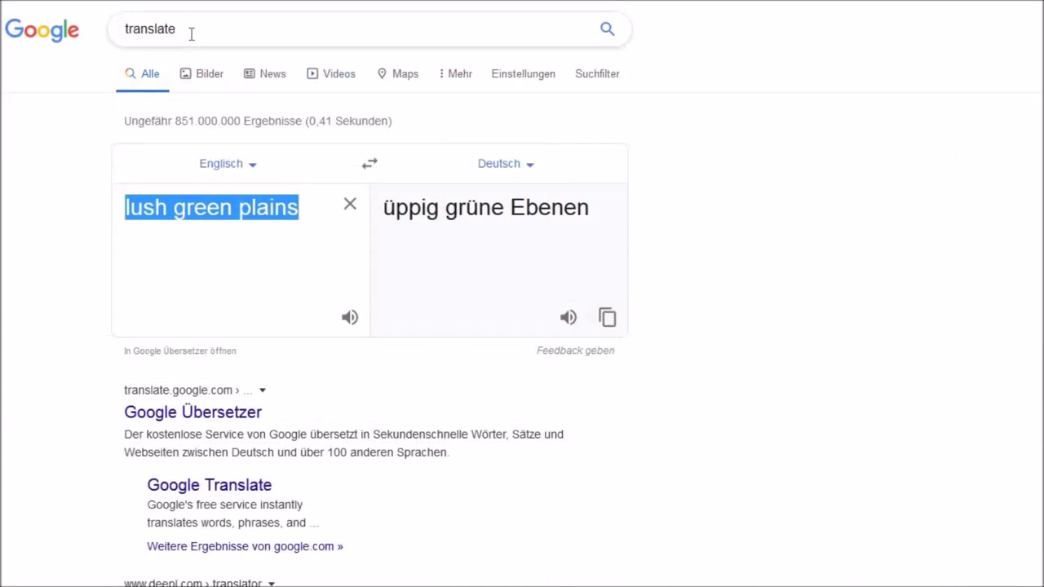
Search Google for 'Upigrune' and highlight its single unrelated result
left_click(191, 34)
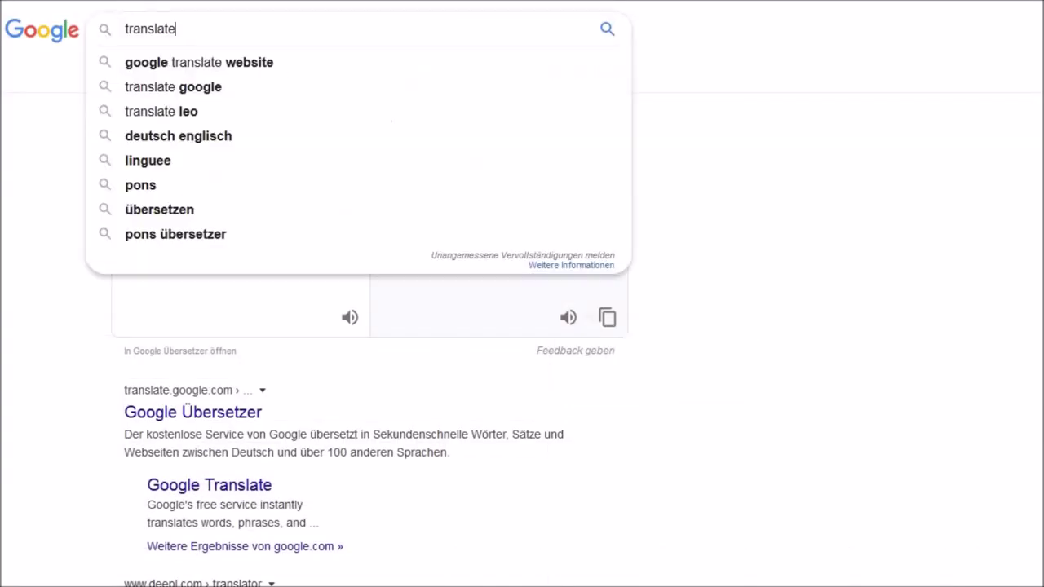
key("ctrl+a")
type("Upigrune")
key("Return")
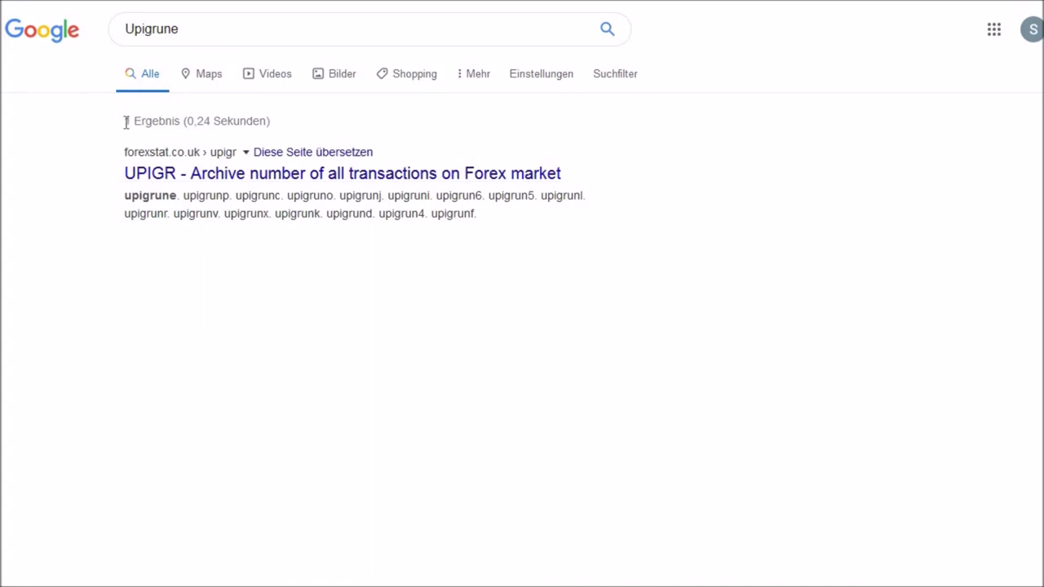
mouse_move(127, 122)
left_mouse_down()
mouse_move(306, 189)
mouse_move(388, 289)
left_mouse_up()
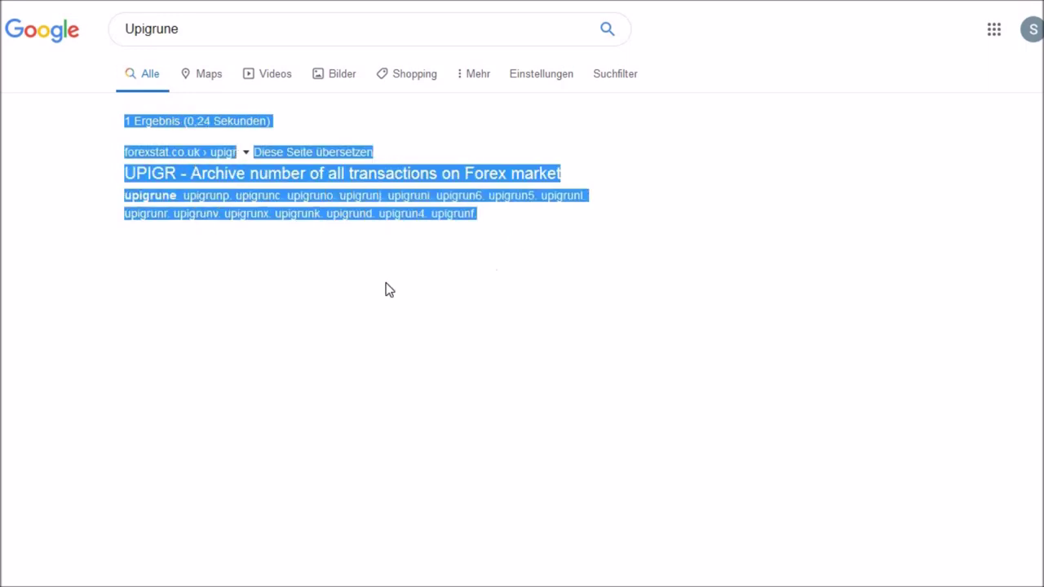
left_click(187, 28)
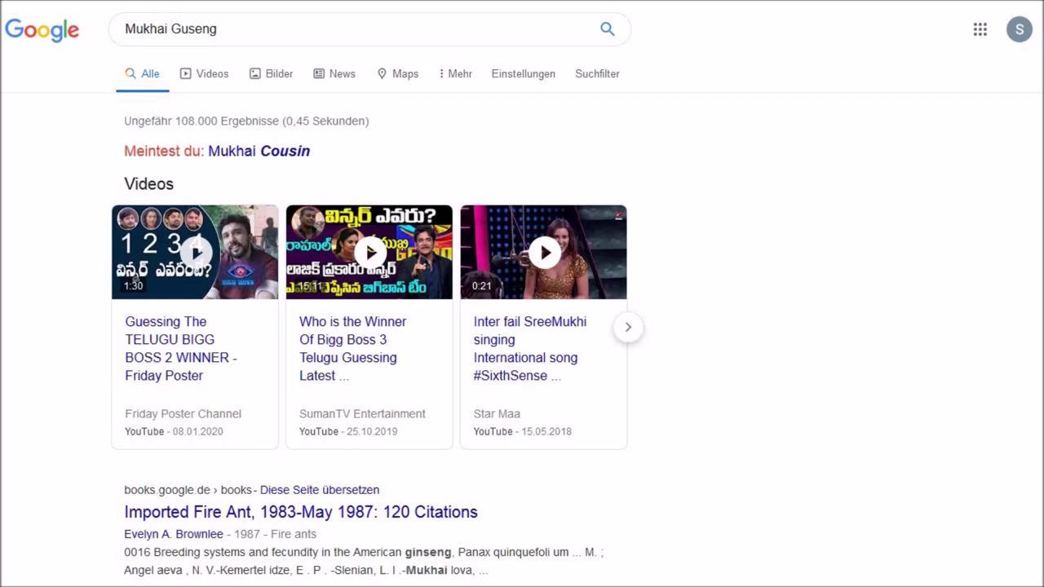
Scroll through the 'Mukhai Guseng' results, which suggest 'Mukhai Cousin', and back to the top
scroll(354, 109, "down", 1)
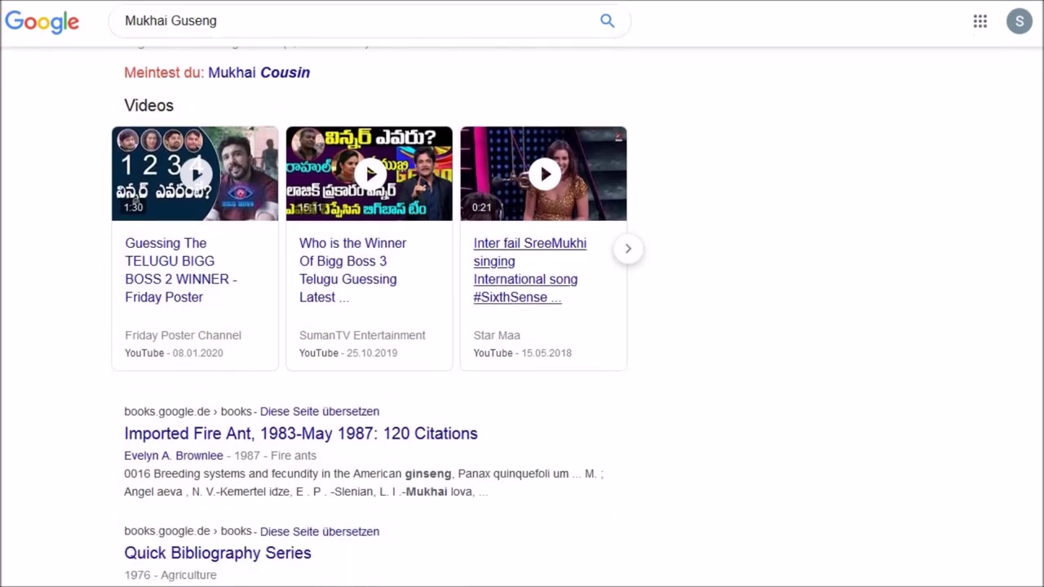
scroll(378, 323, "down", 4)
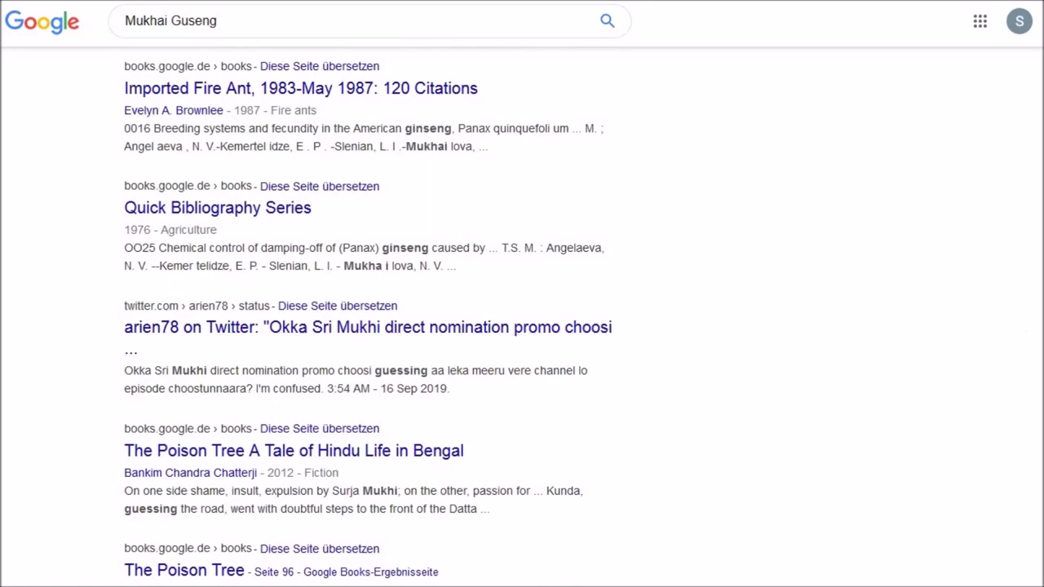
scroll(1020, 105, "up", 5)
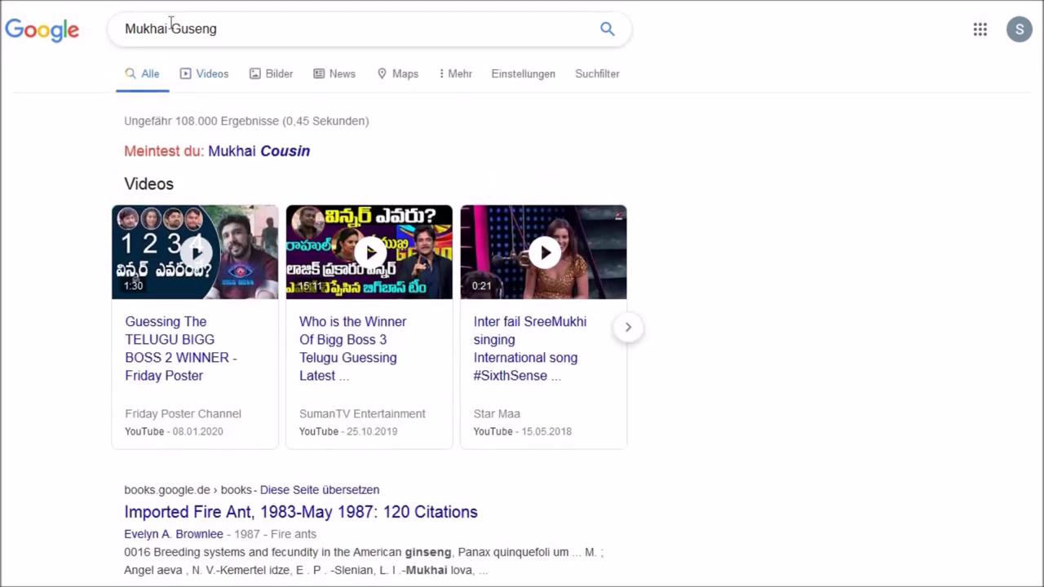
Search for just 'Mukhai' and highlight that it is a village in Pune district
double_click(173, 27)
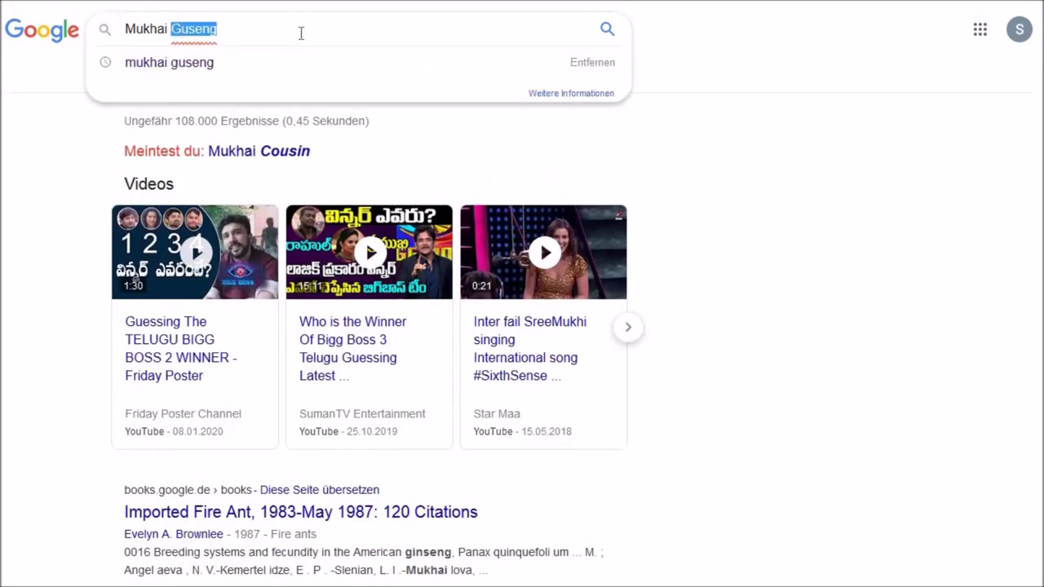
key("BackSpace")
key("Return")
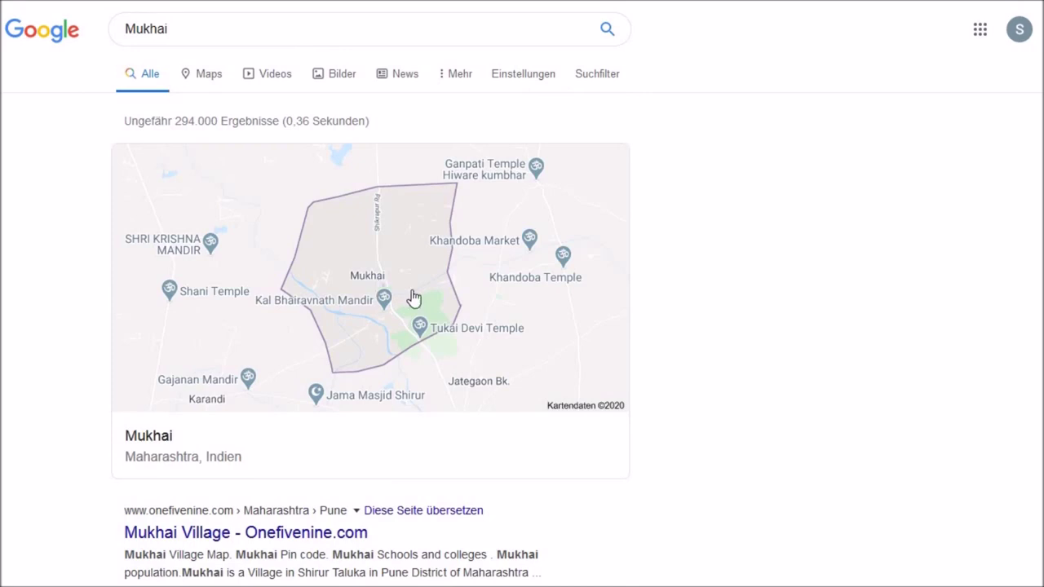
scroll(1043, 287, "down", 1)
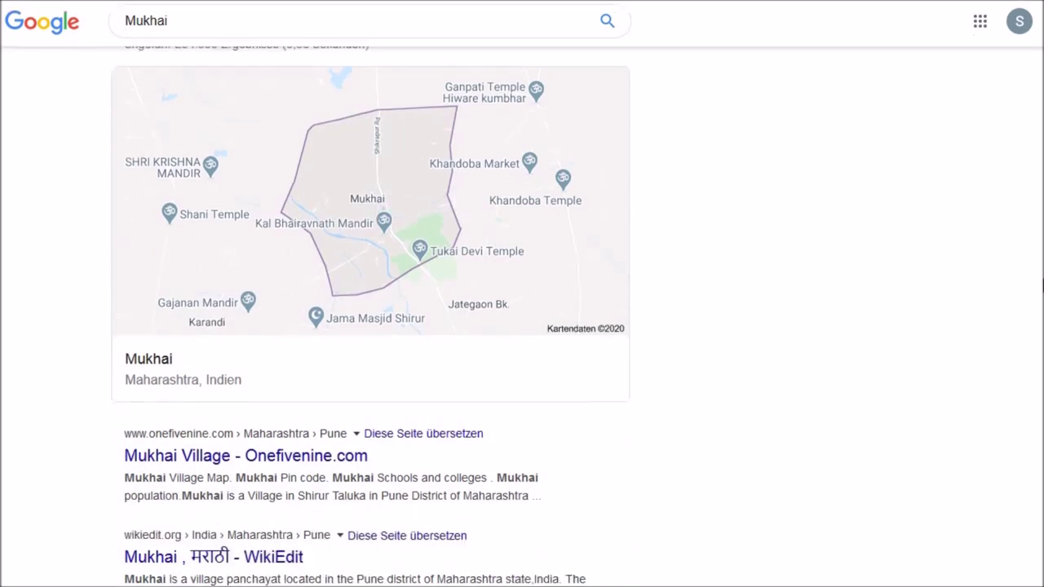
scroll(1043, 287, "down", 3)
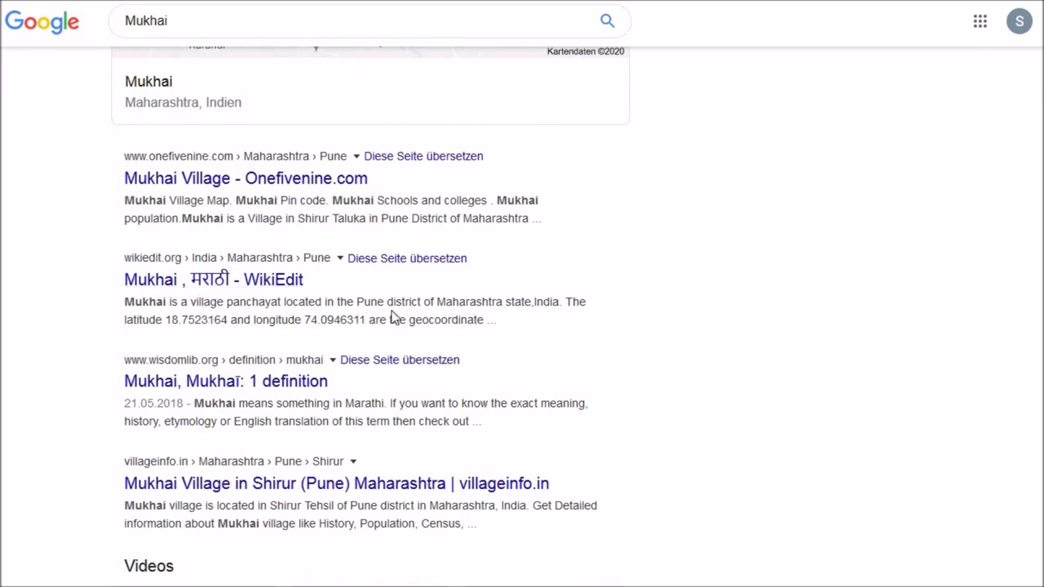
left_click_drag(188, 302, 526, 304)
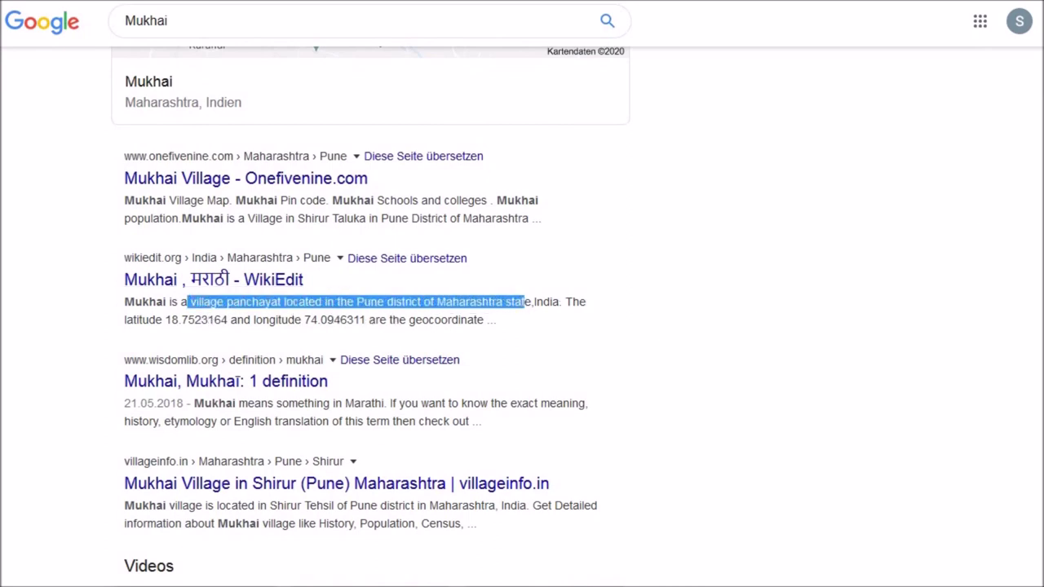
Scroll further through the 'Mukhai' results and back up
scroll(375, 318, "down", 2)
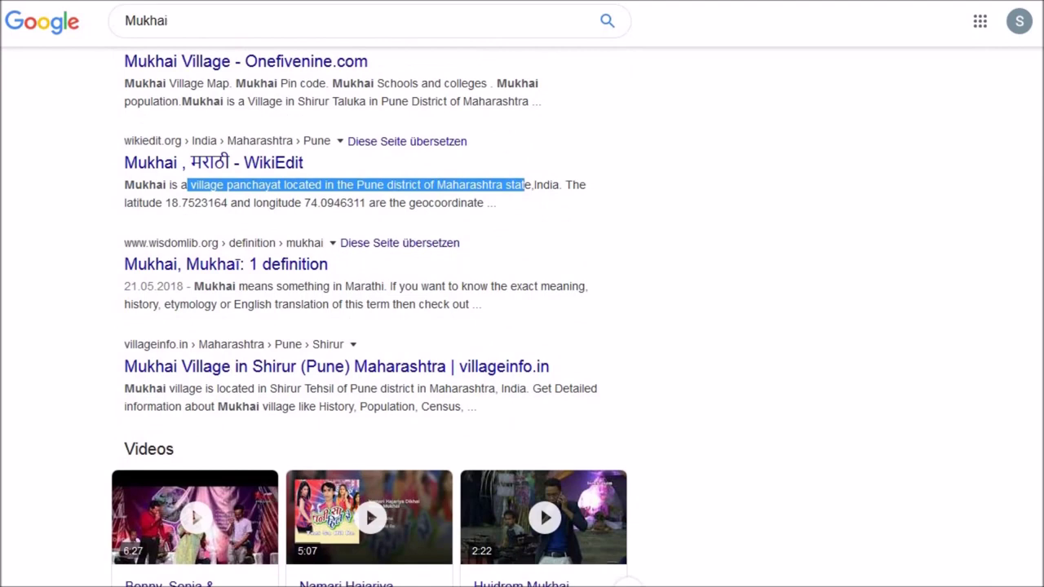
scroll(375, 318, "down", 2)
scroll(375, 318, "down", 3)
scroll(375, 319, "down", 1)
scroll(375, 318, "down", 1)
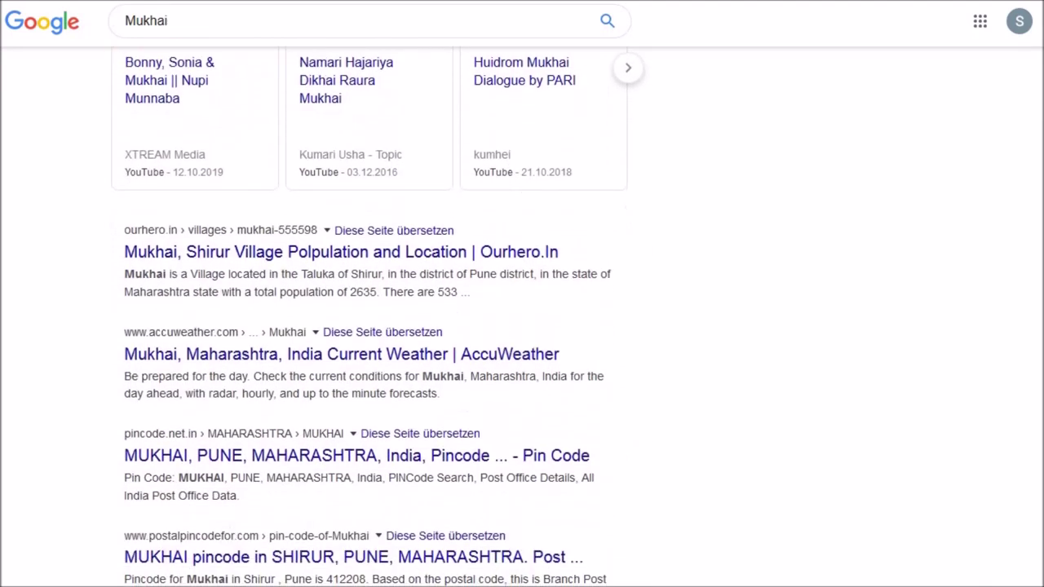
scroll(376, 318, "down", 1)
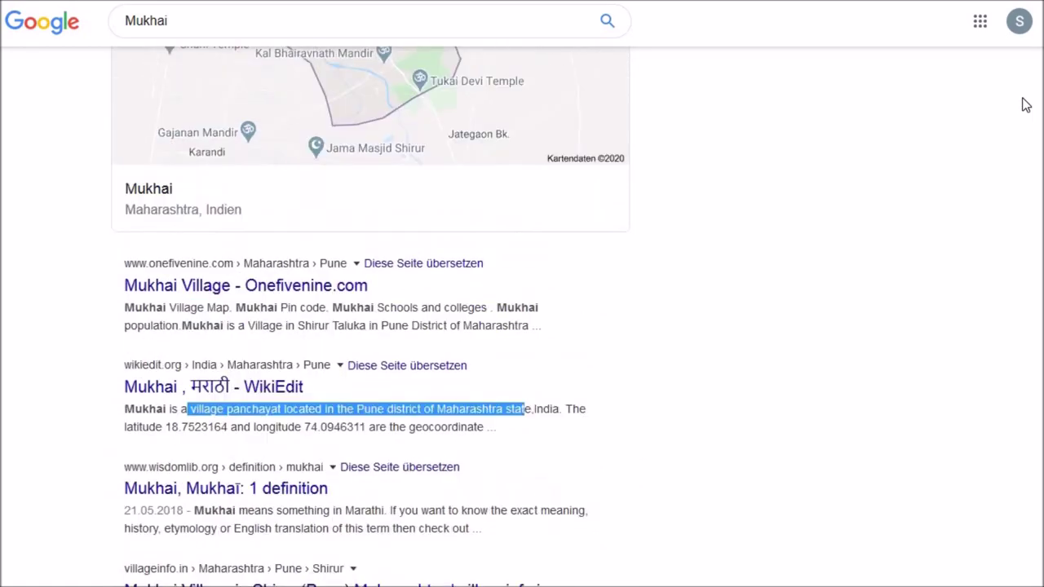
scroll(1025, 82, "up", 2)
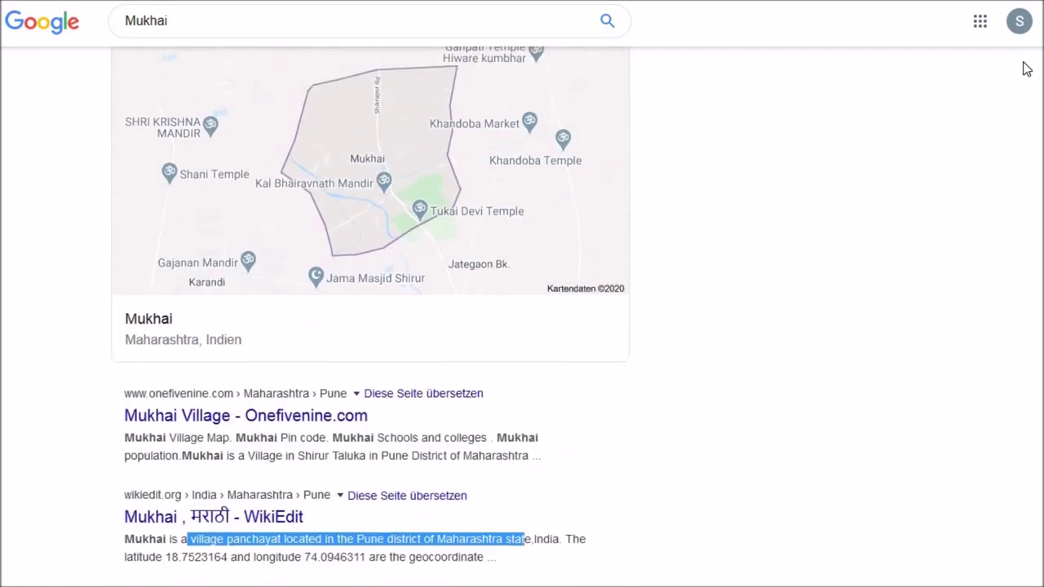
scroll(870, 221, "up", 1)
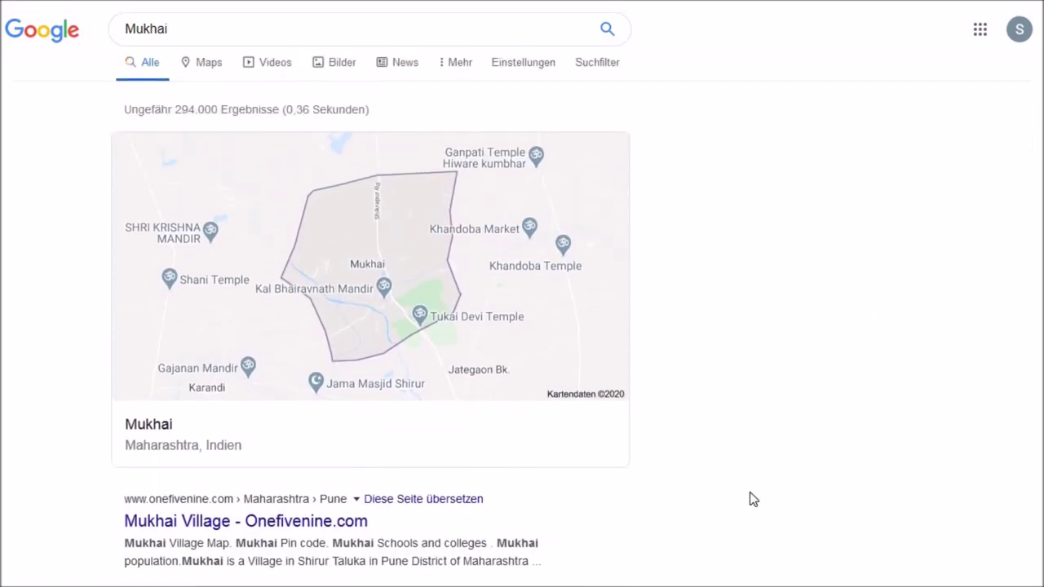